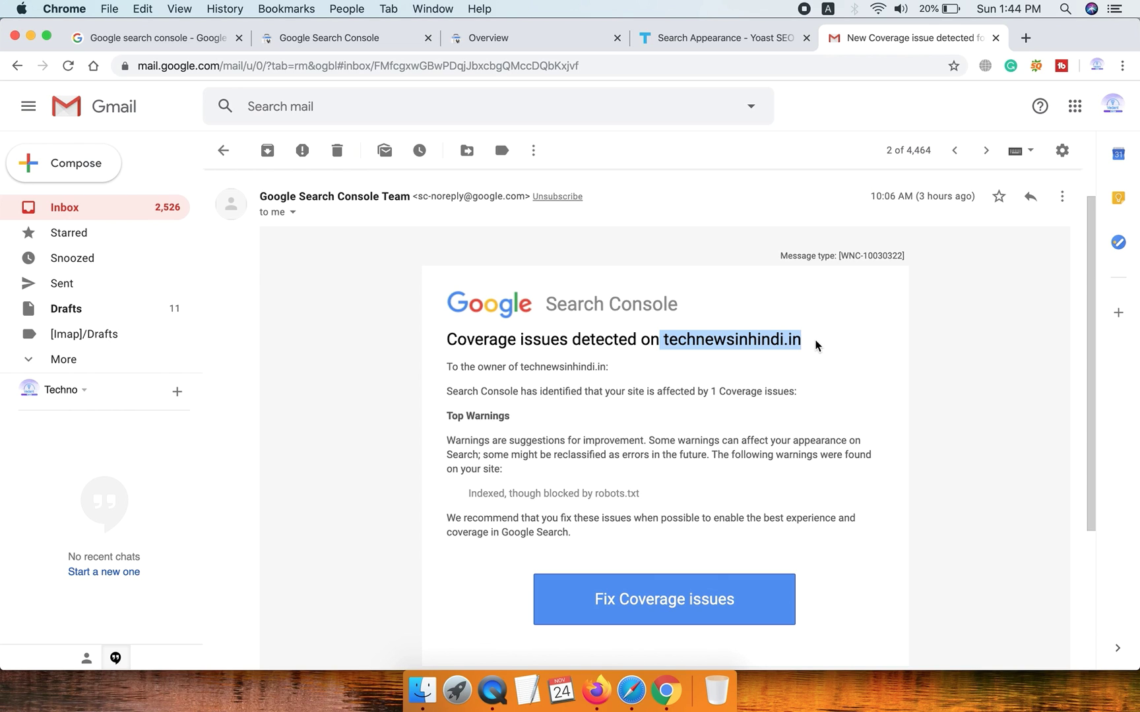
- Highlight the "Indexed, though blocked by robots.txt" warning in the coverage email, and bring up the Search Console overview for technewsinhindi.in
left_click(816, 345)
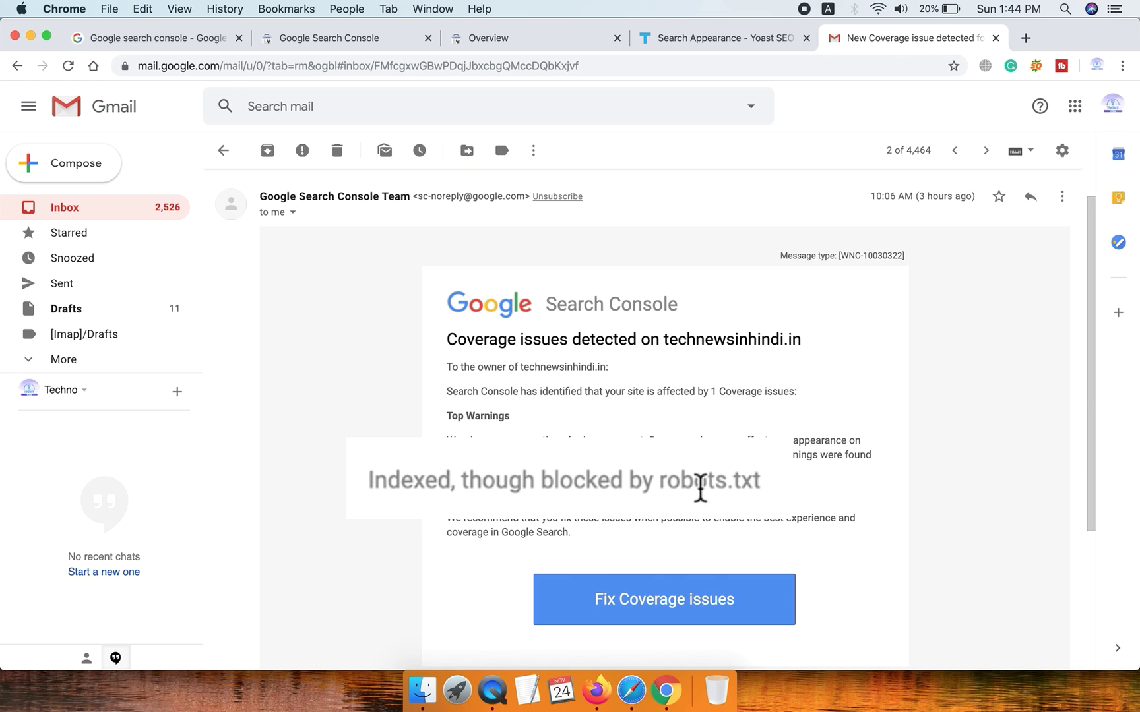
left_click_drag(771, 491, 370, 472)
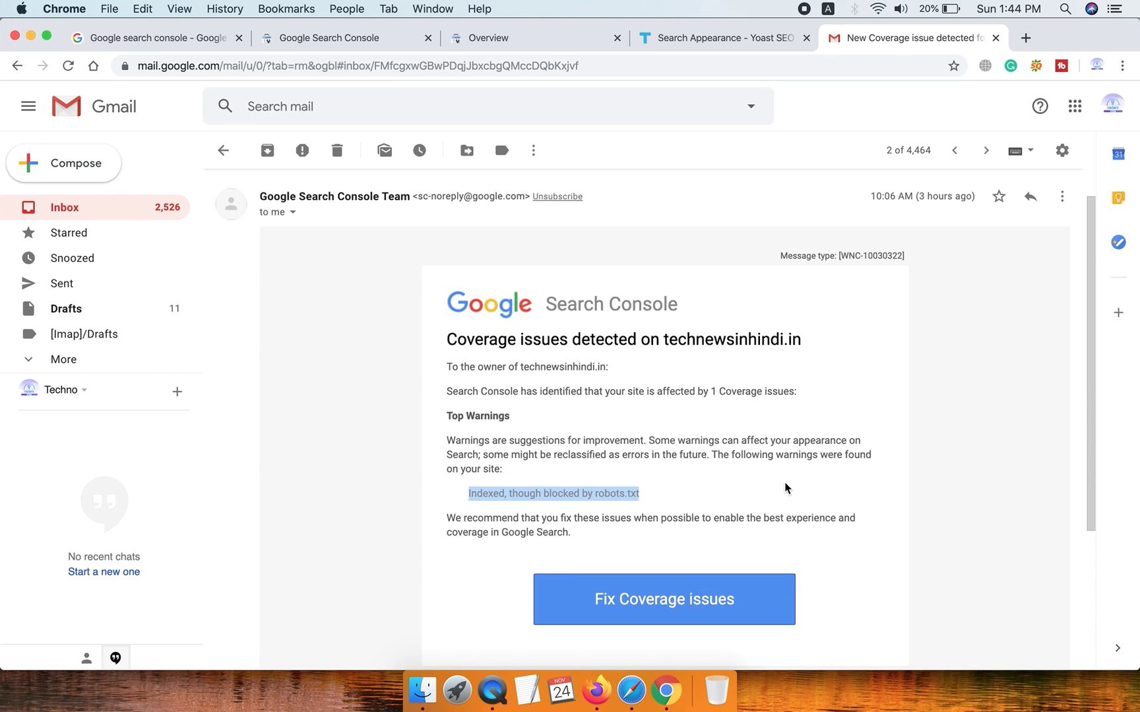
left_click(161, 37)
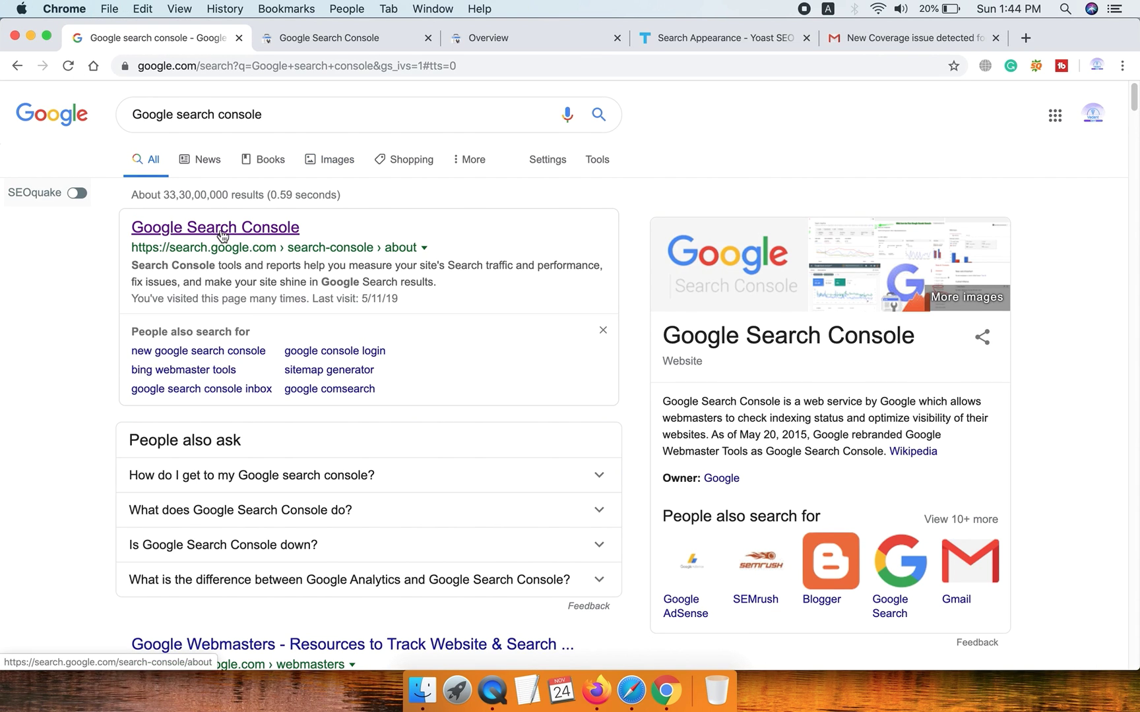
left_click(339, 37)
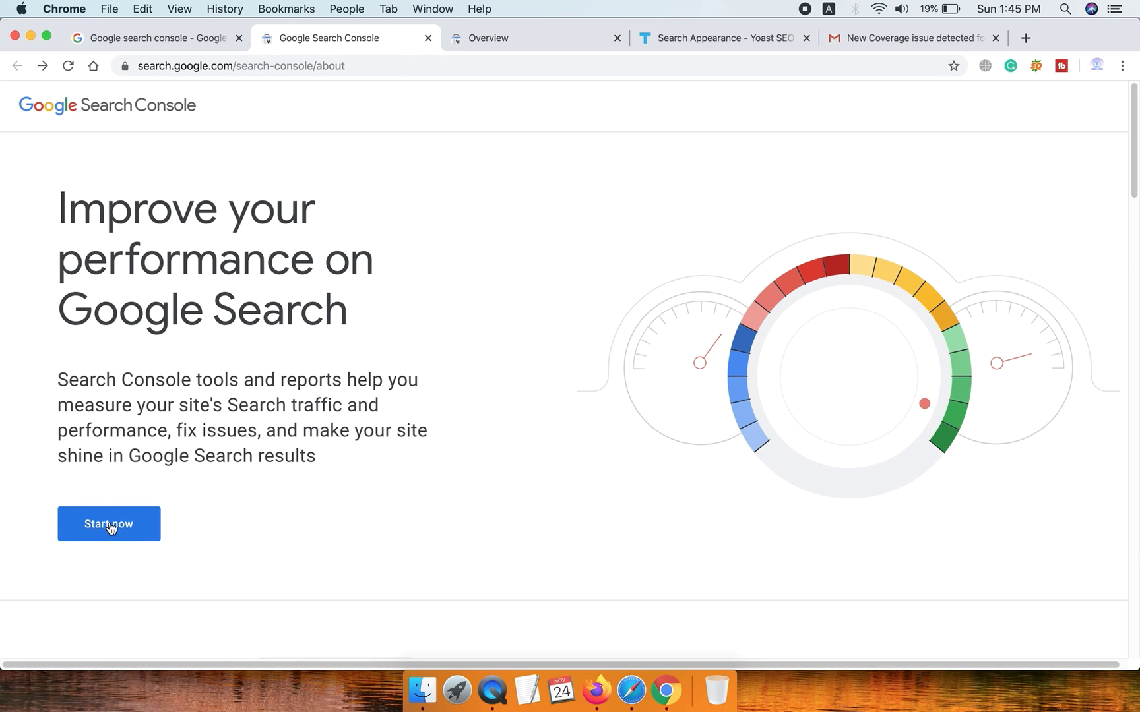
left_click(516, 42)
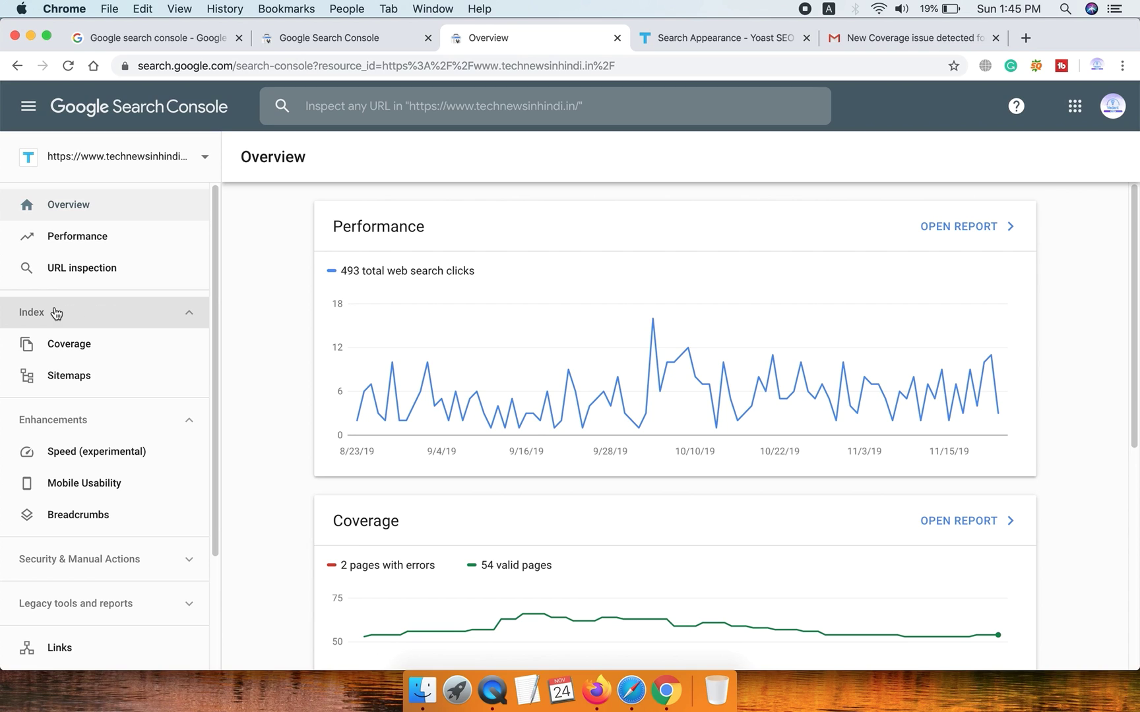
- Open the index Coverage report and show only the pages that are valid with warnings
left_click(70, 346)
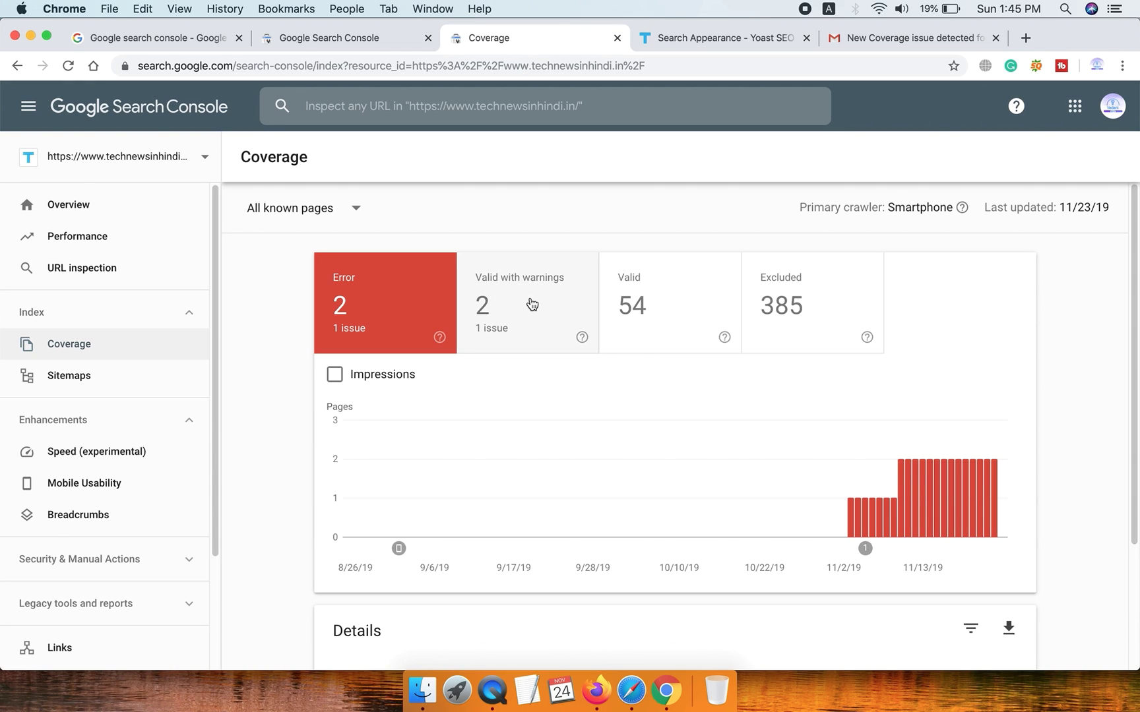
left_click(531, 304)
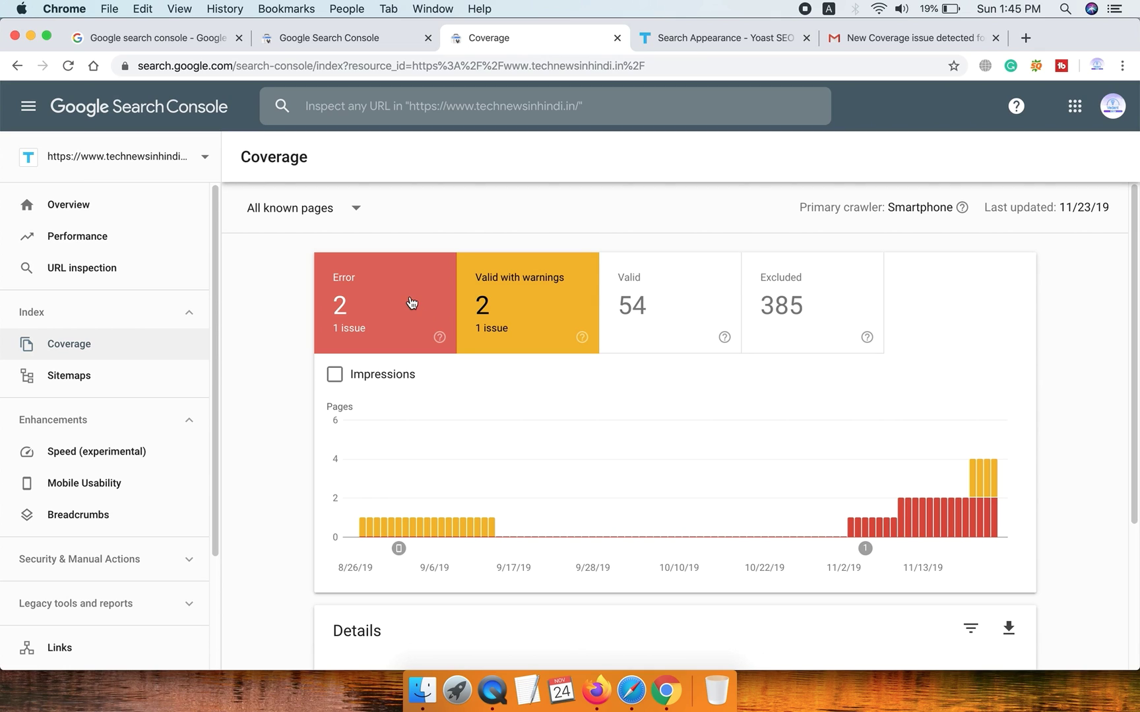
left_click(410, 303)
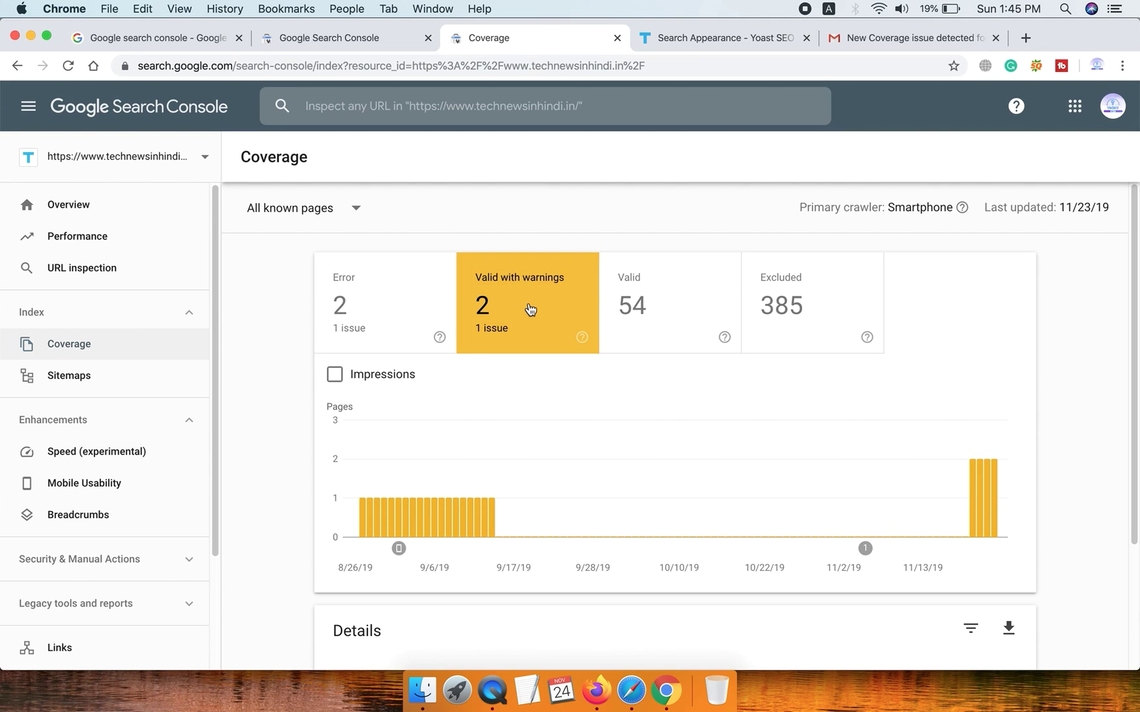
- Open the "Indexed, though blocked by robots.txt" warning and view its example URLs
scroll(532, 308, "down", 5)
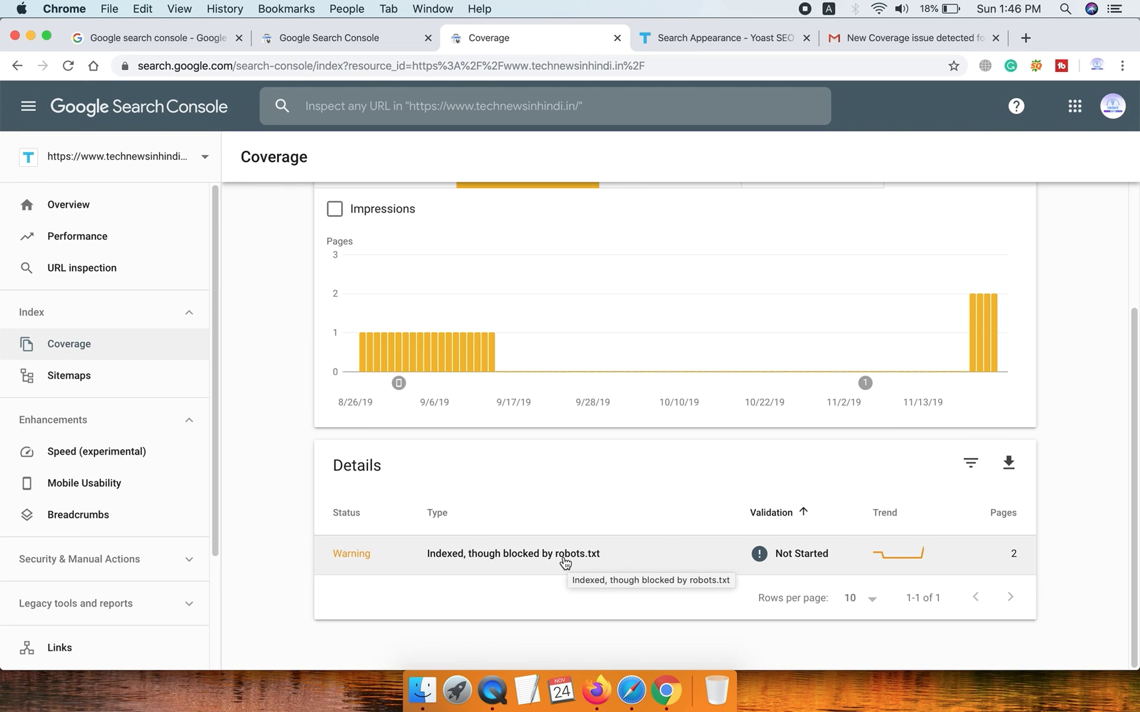
left_click(528, 559)
scroll(1098, 386, "down", 5)
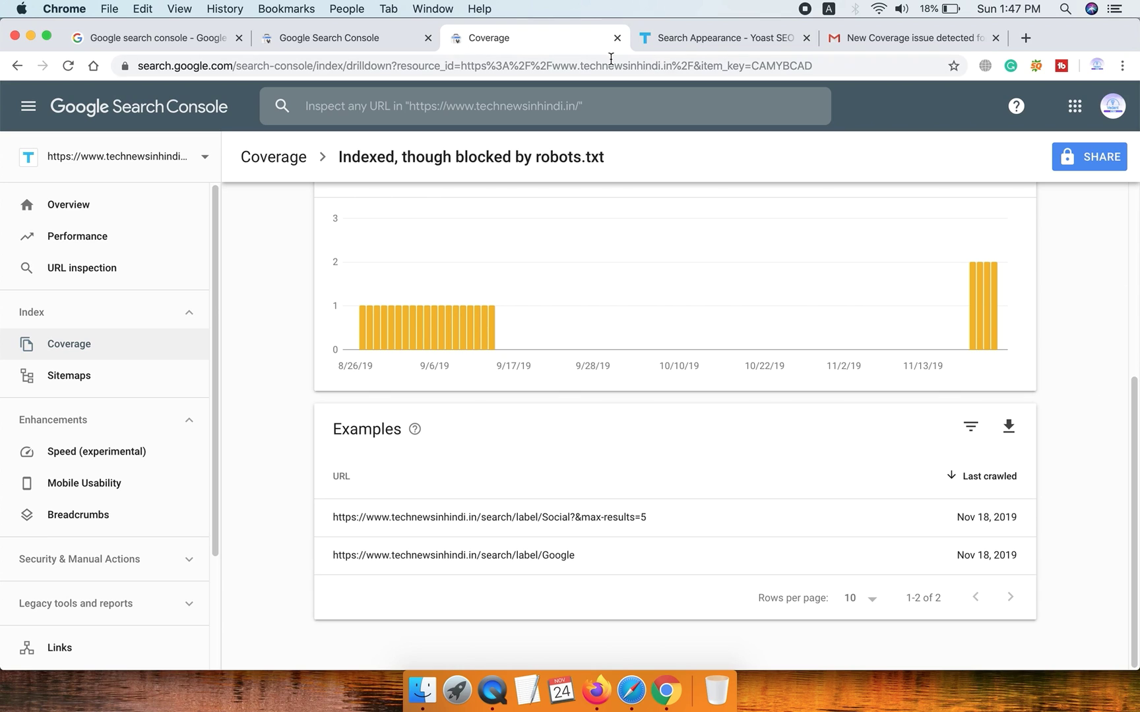
- In the WordPress admin, open the page for adding plugins in a new tab and search for "yoast"
left_click(702, 40)
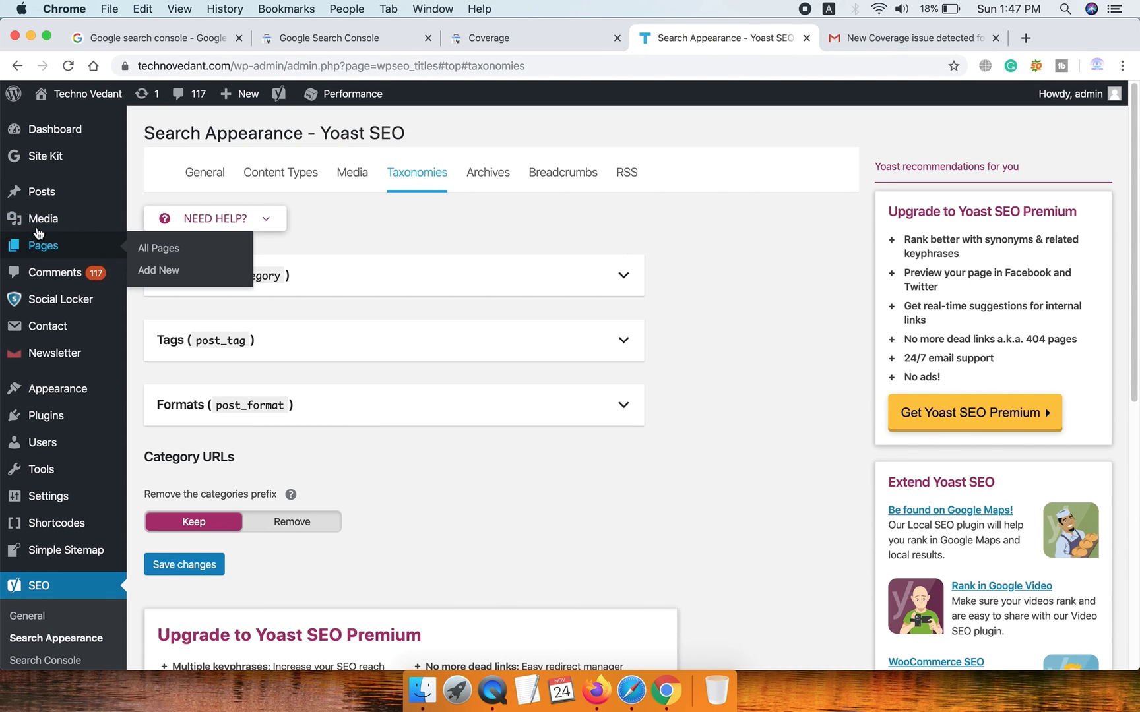
mouse_move(59, 425)
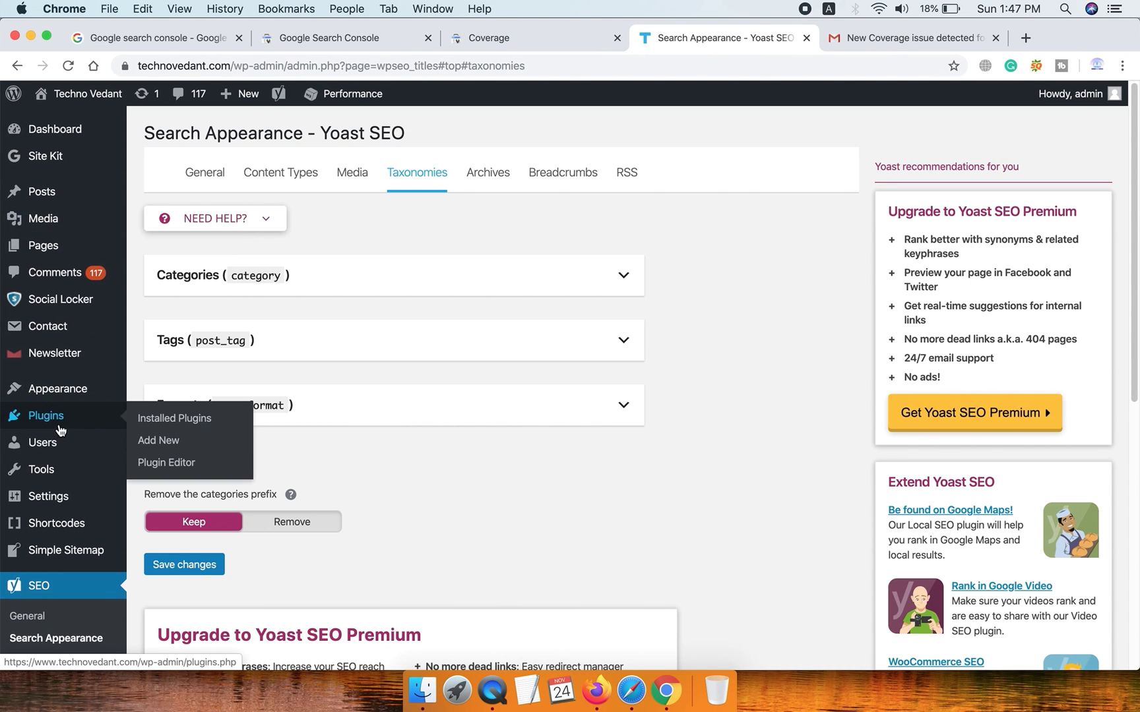
left_click(155, 441, "super")
left_click(798, 40)
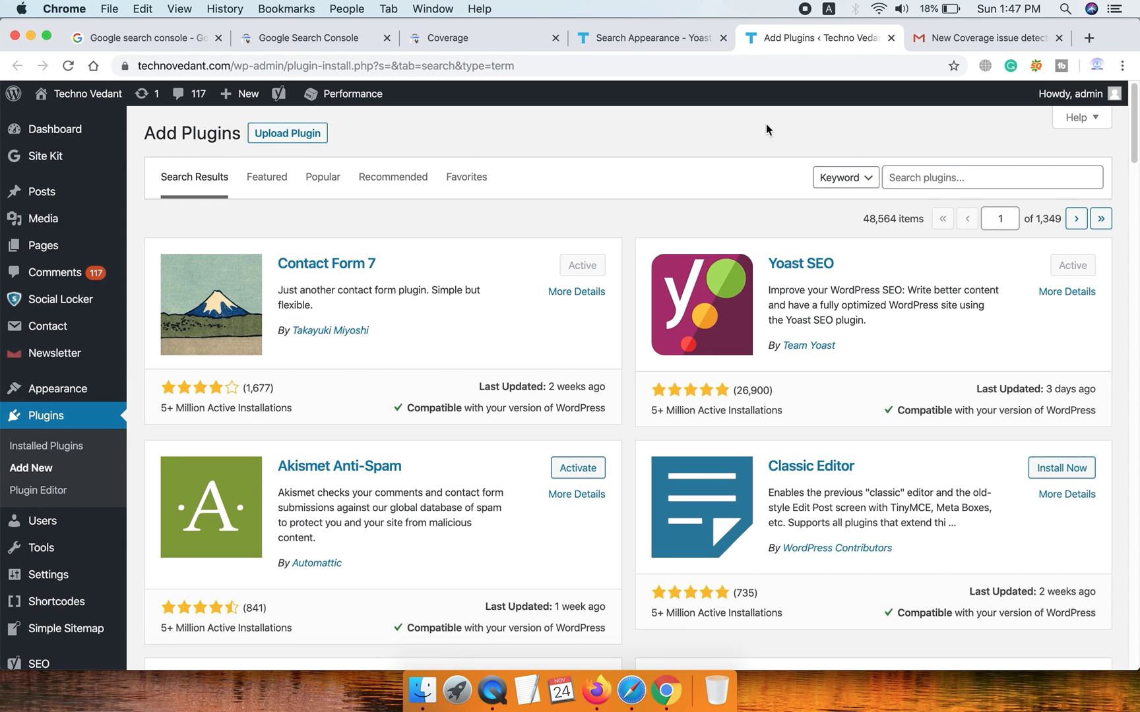
left_click(932, 176)
type("yoast")
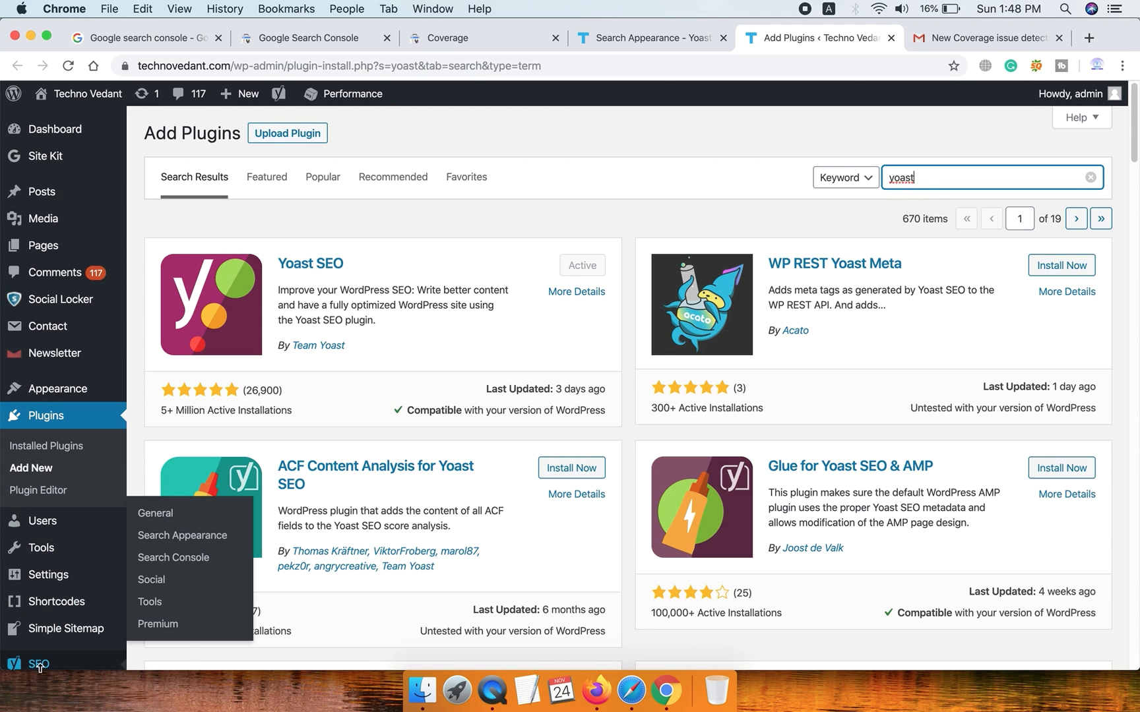
- In the Yoast SEO taxonomy settings, set Show Categories in search results to No
left_click(631, 41)
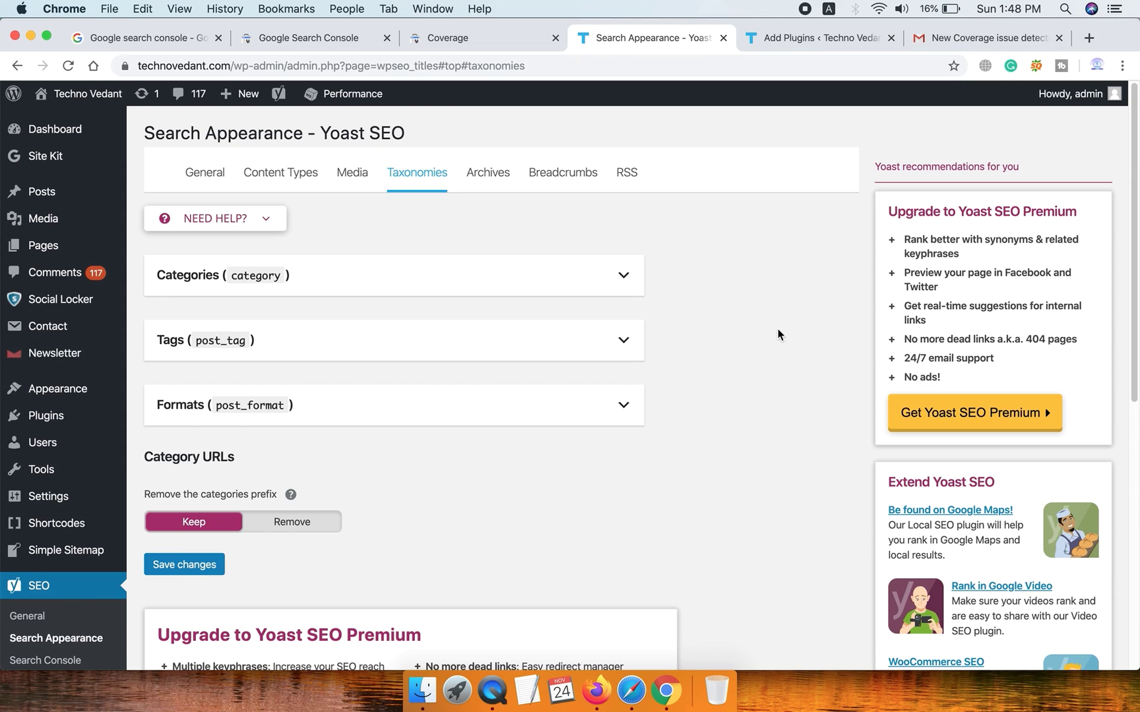
scroll(779, 334, "down", 1)
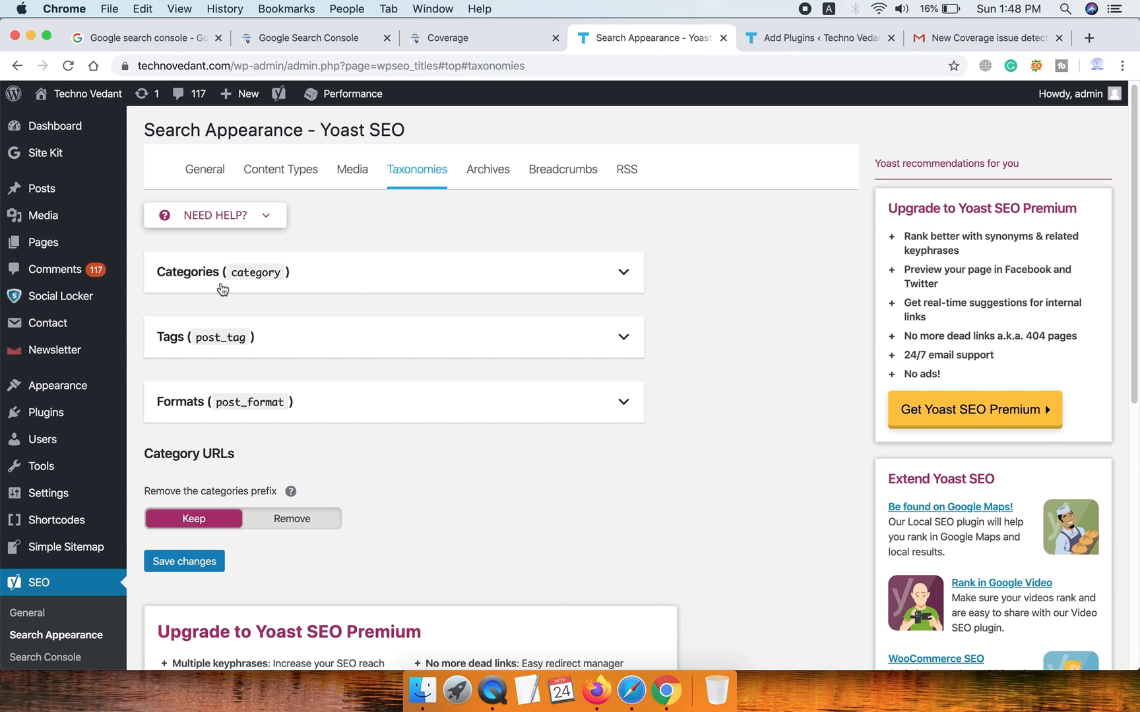
left_click(623, 273)
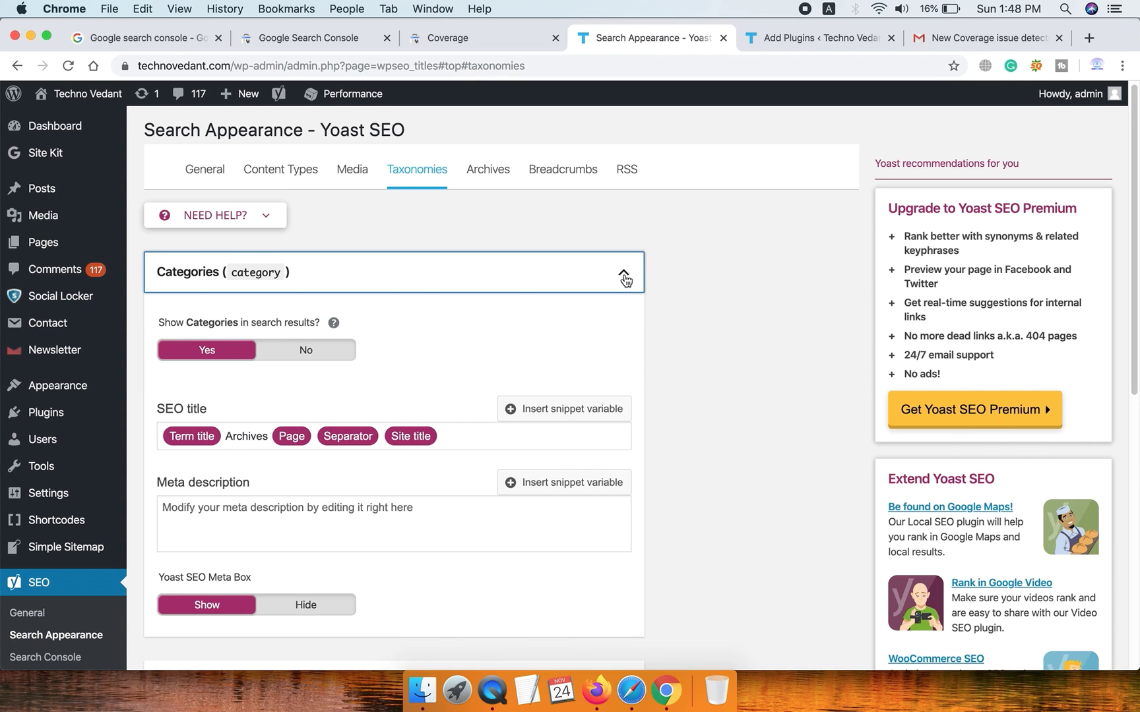
left_click(310, 358)
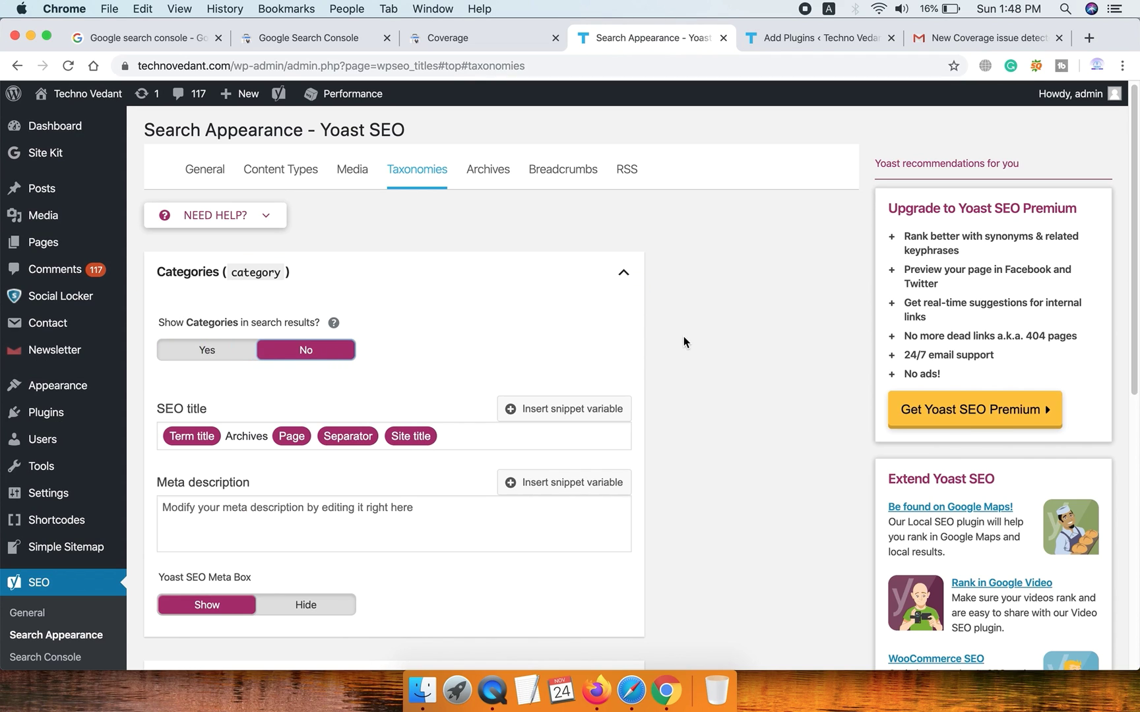
left_click(623, 274)
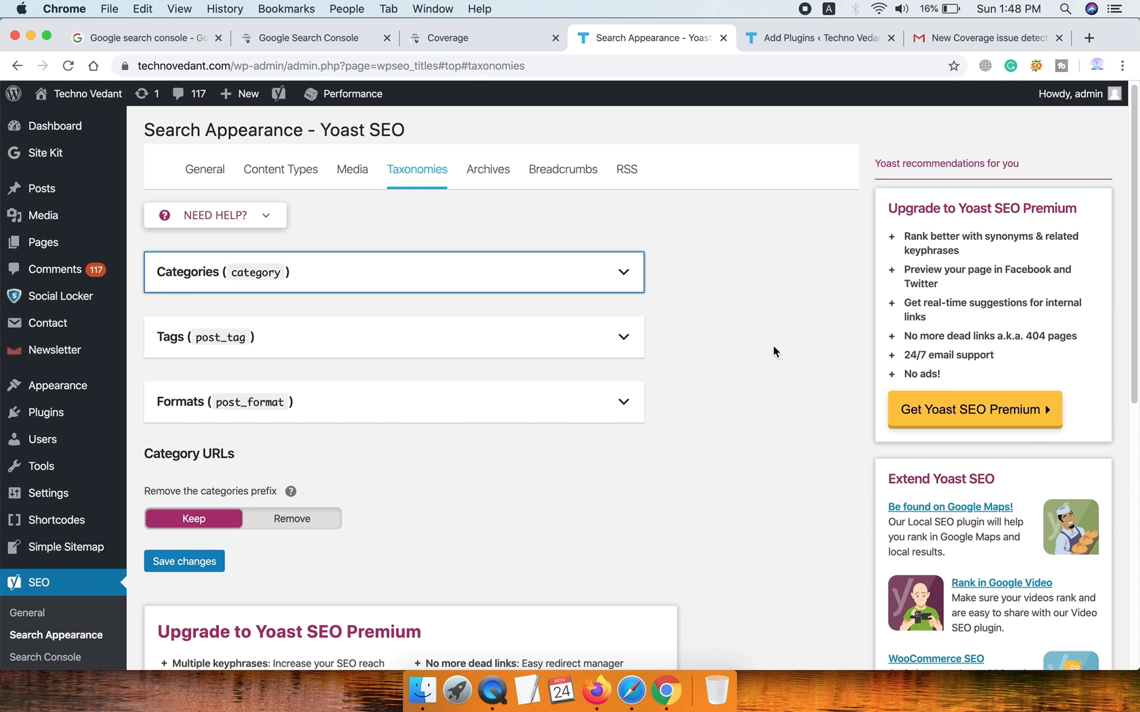
- Set Show Tags in search results to No
left_click(623, 338)
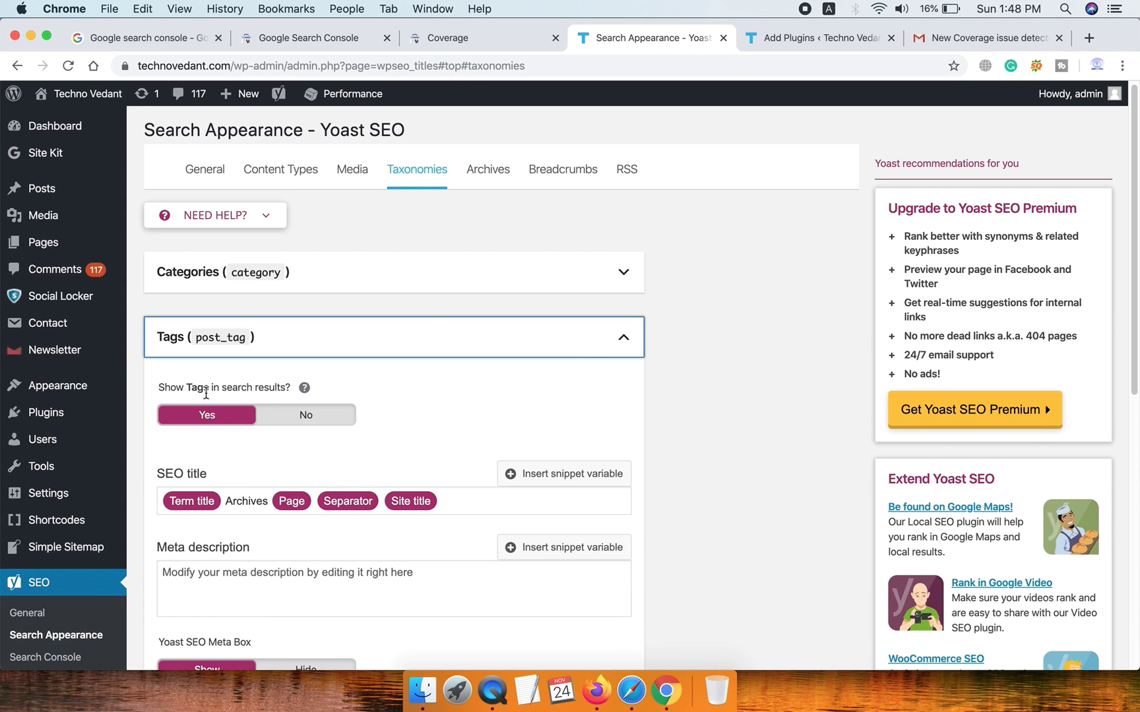
left_click(311, 416)
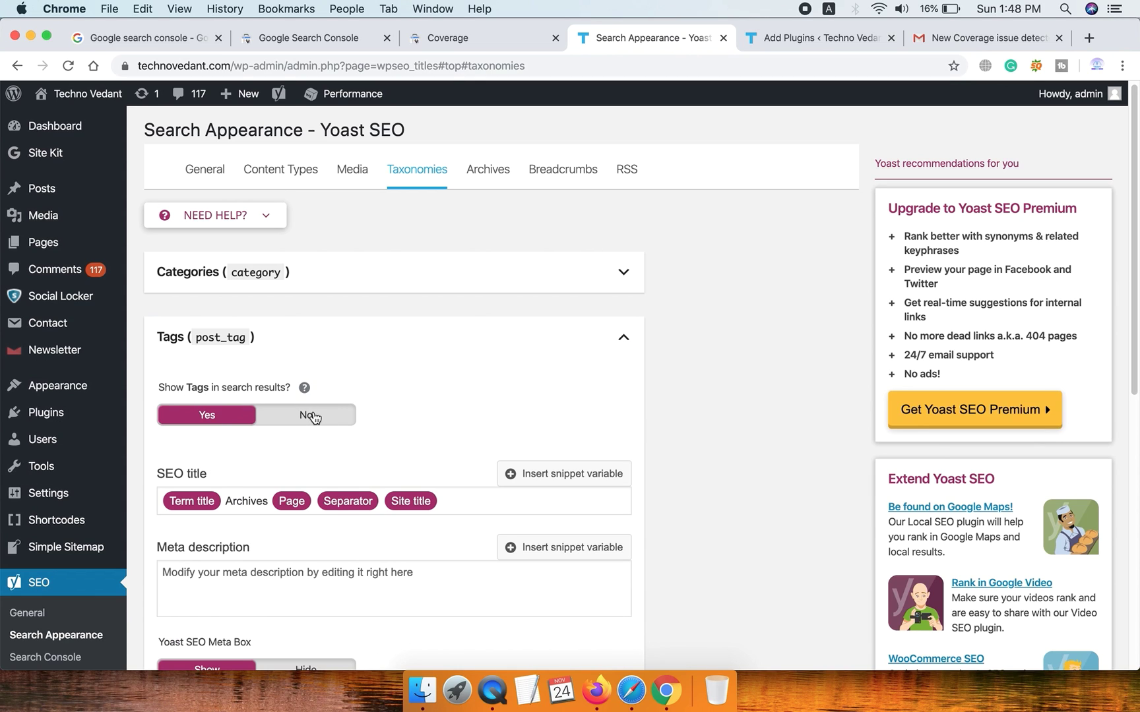
left_click(621, 337)
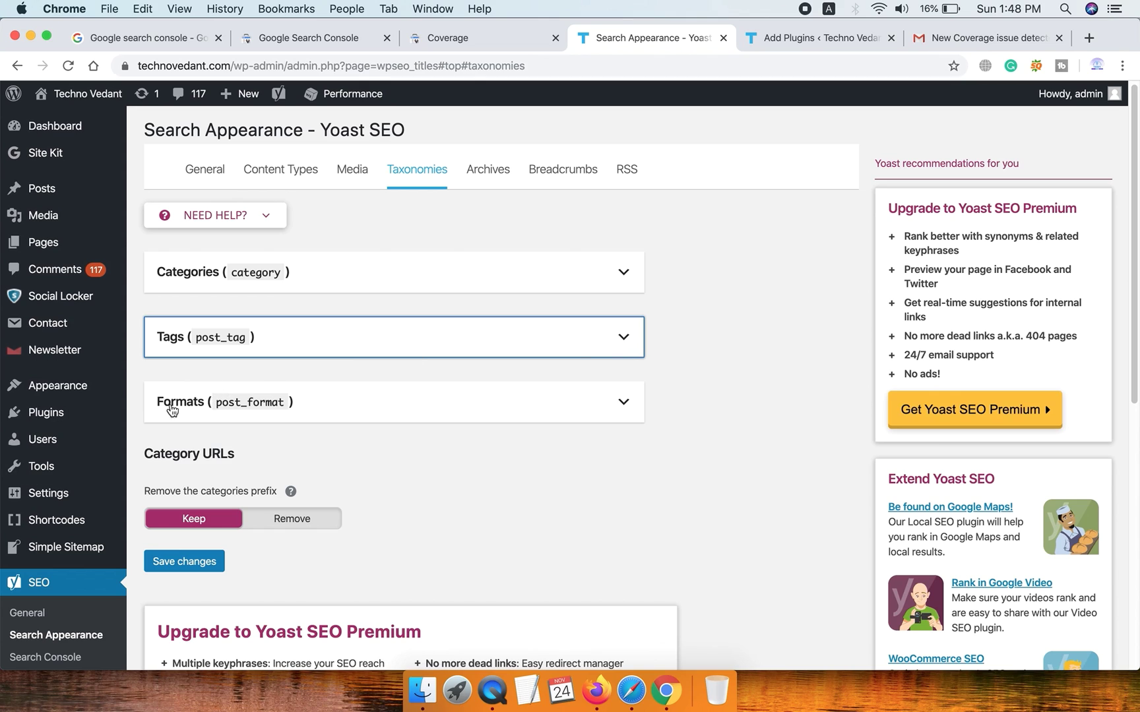
- Set format-based archives to Disabled and save the taxonomy settings
left_click(623, 402)
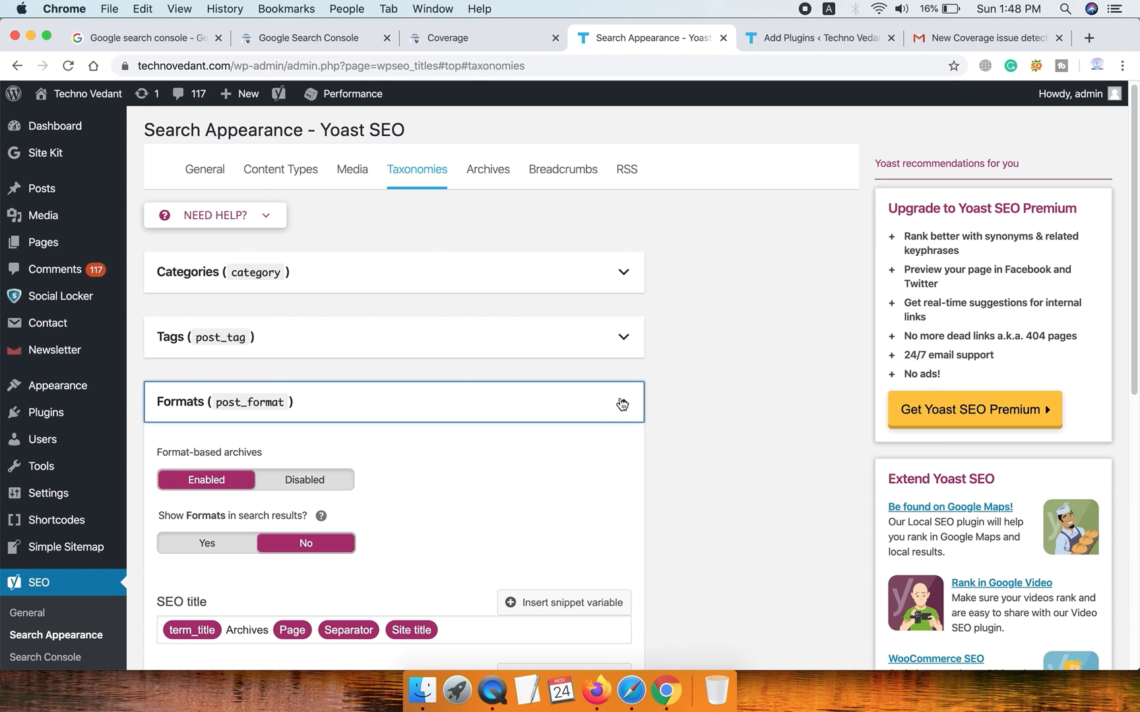
left_click(311, 482)
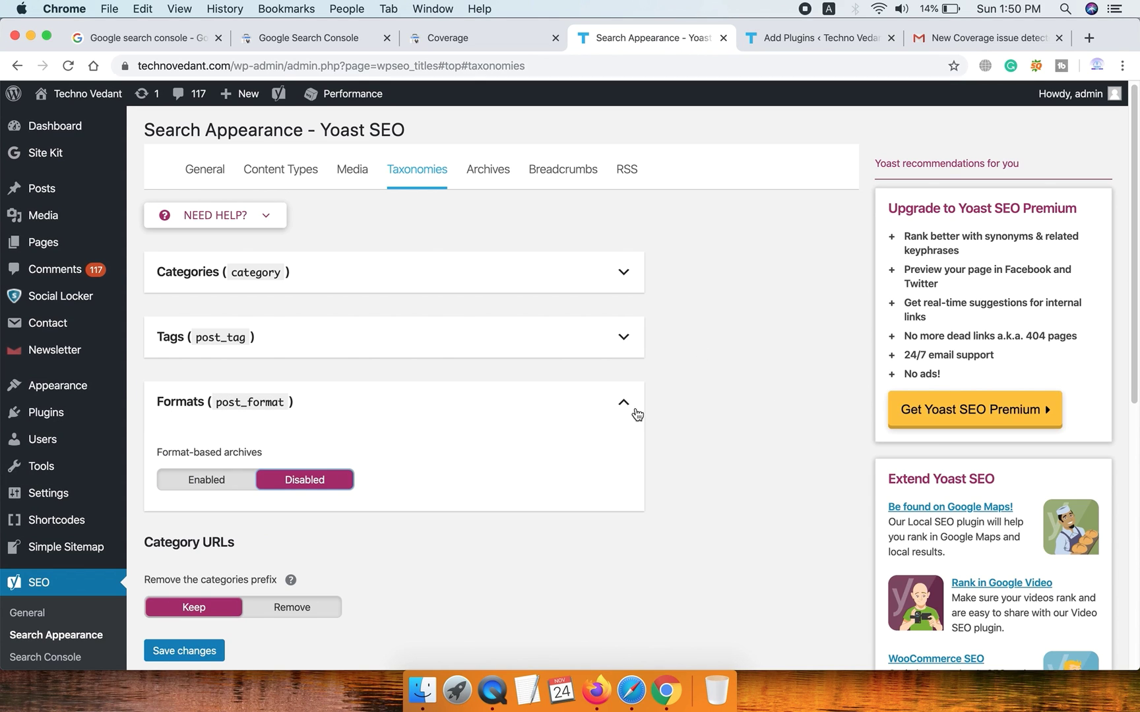
left_click(623, 402)
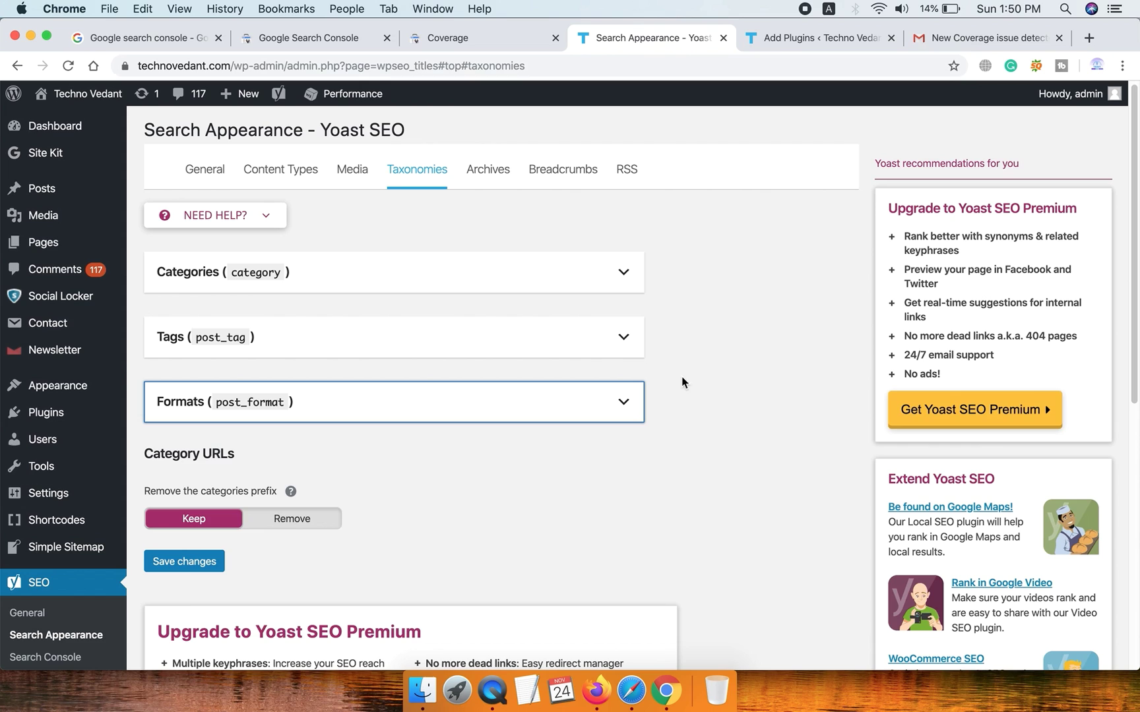
left_click(191, 566)
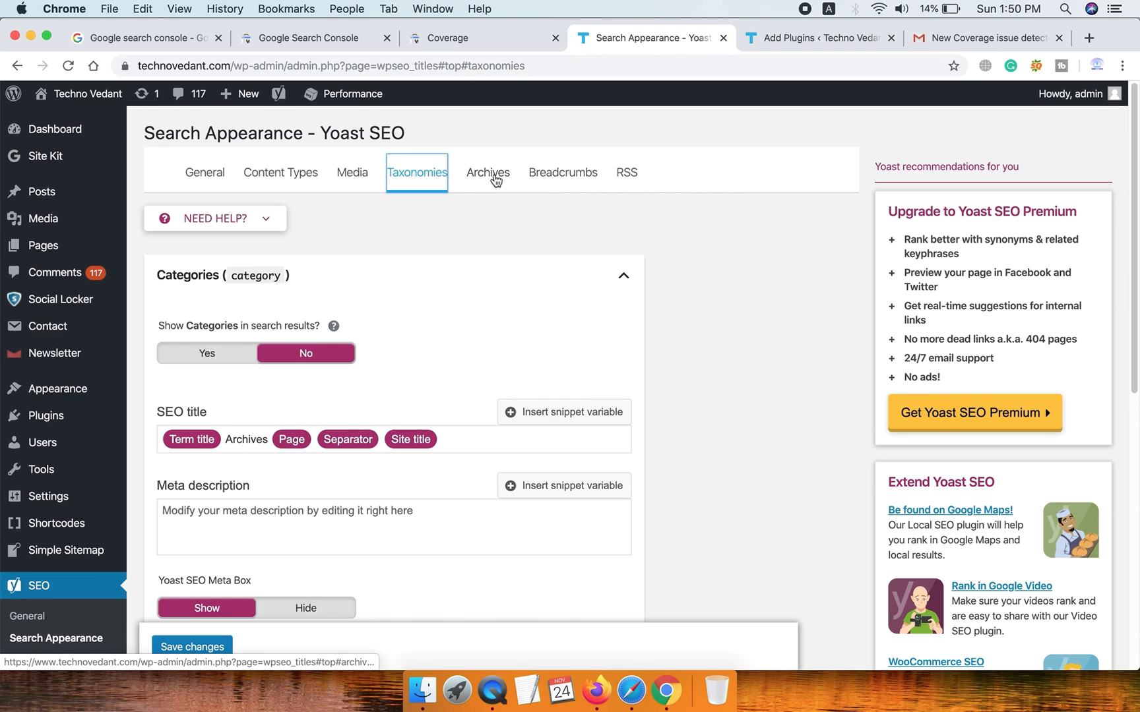
- Set author archives to Disabled in Yoast's Archives settings and save the changes
left_click(496, 180)
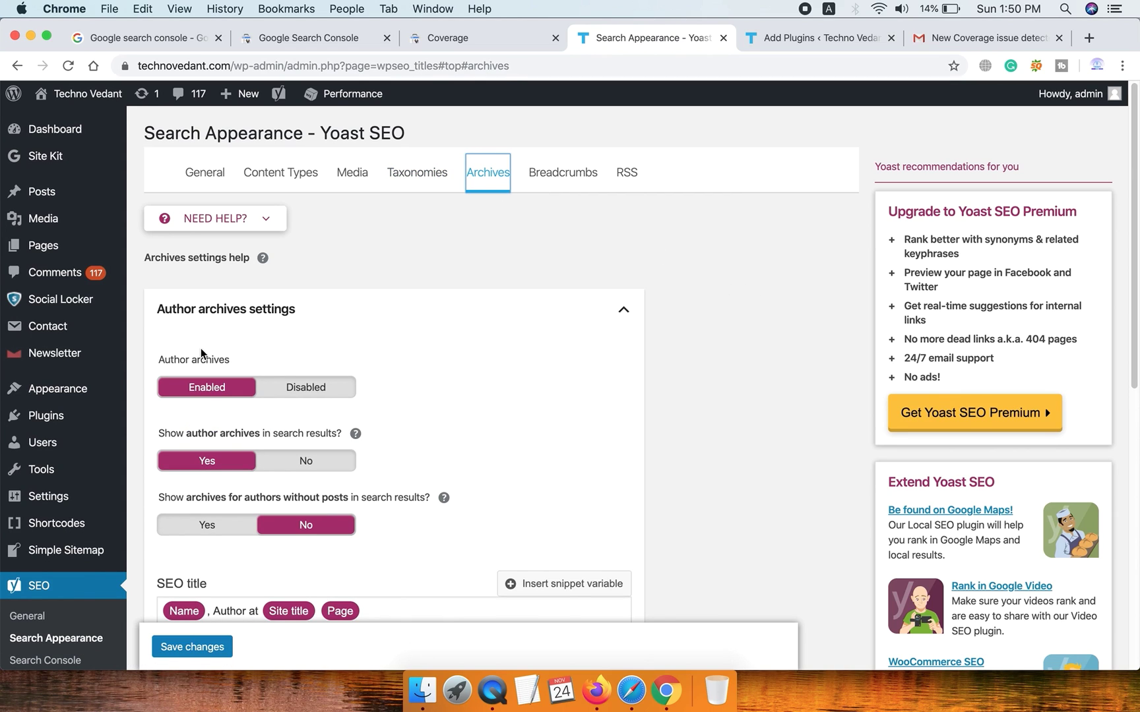
left_click(303, 391)
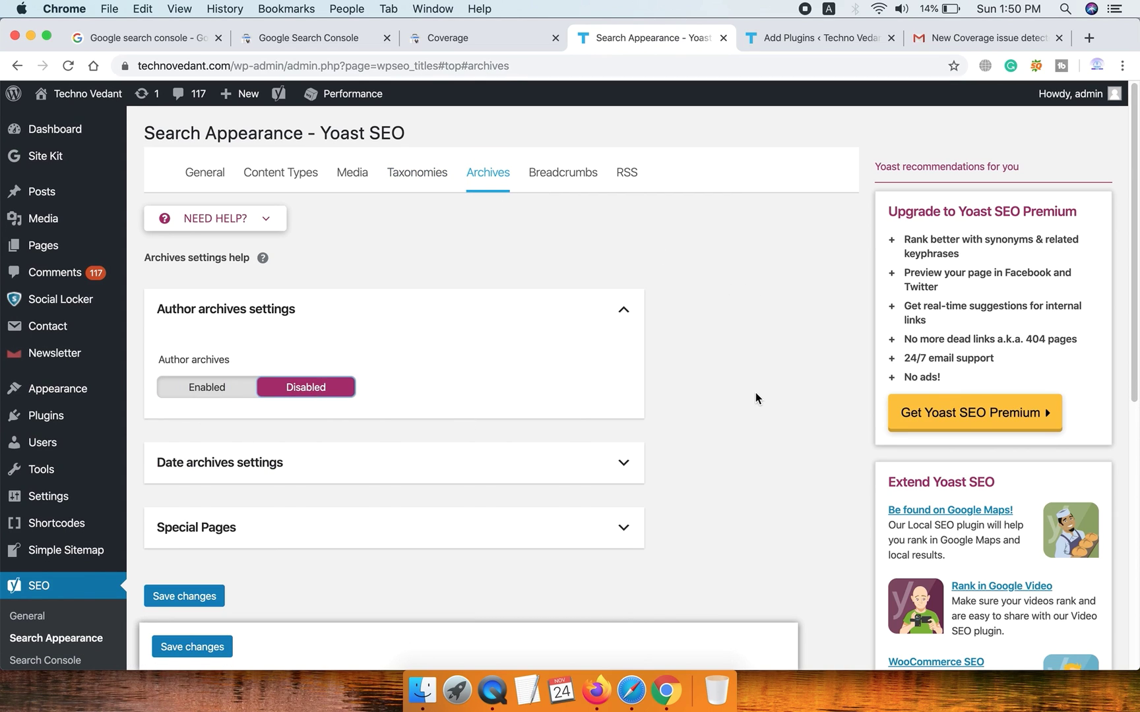
left_click(186, 596)
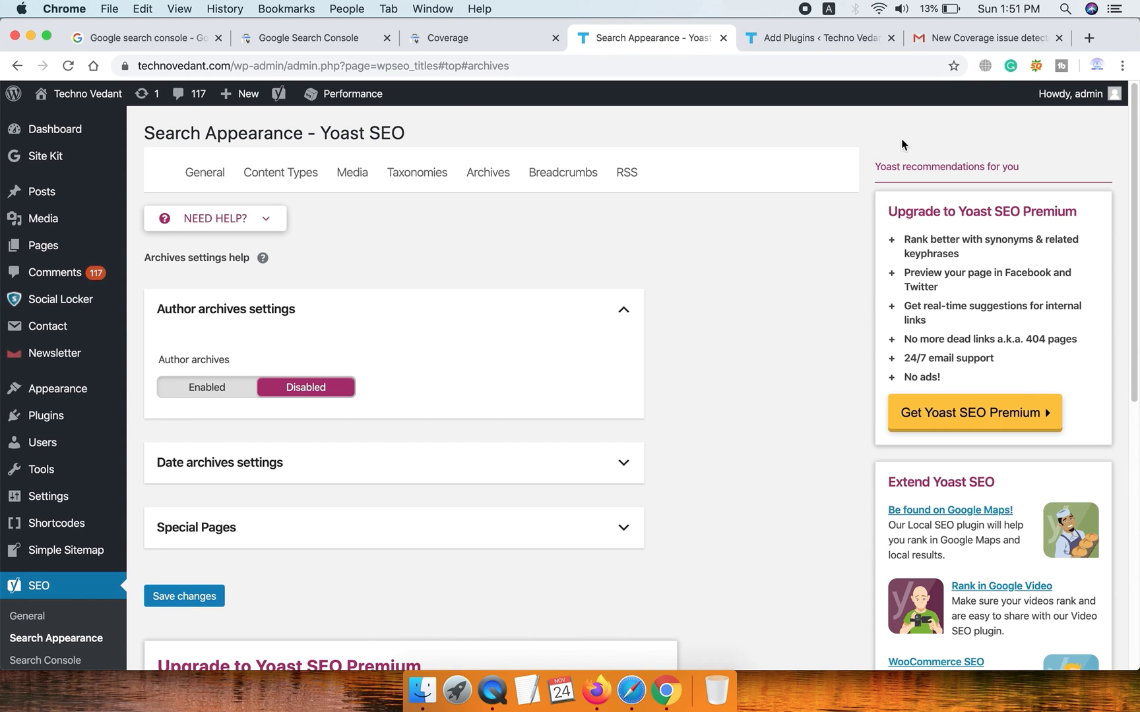
left_click(979, 39)
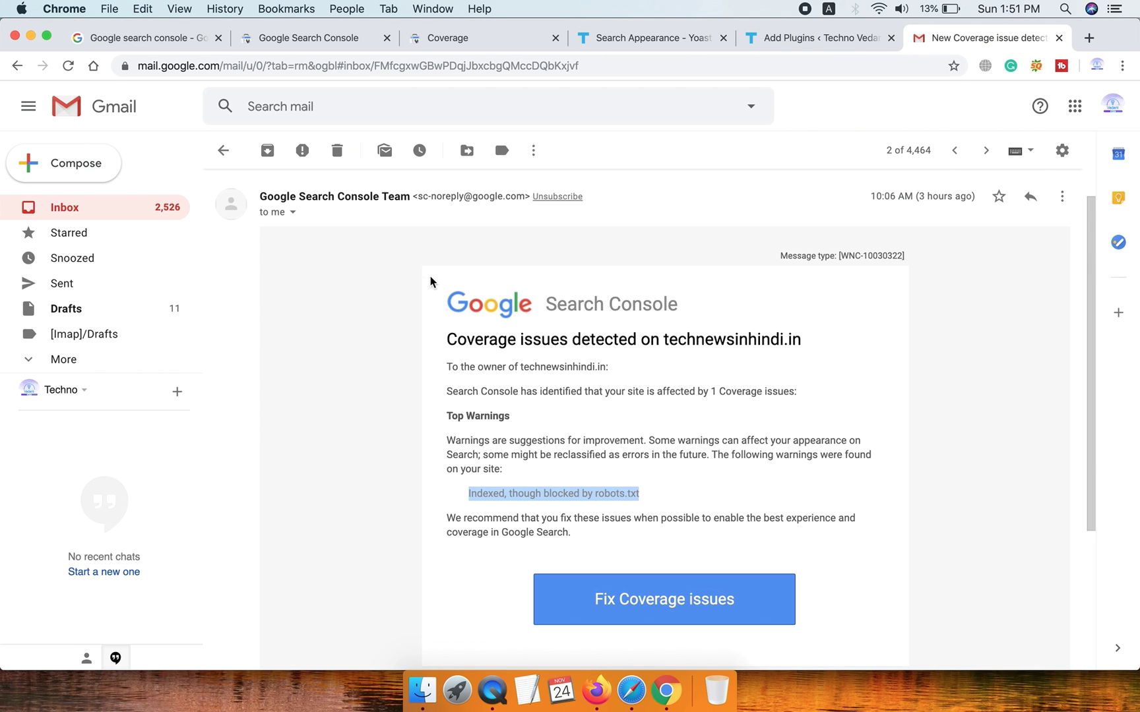
left_click(808, 38)
left_click(643, 40)
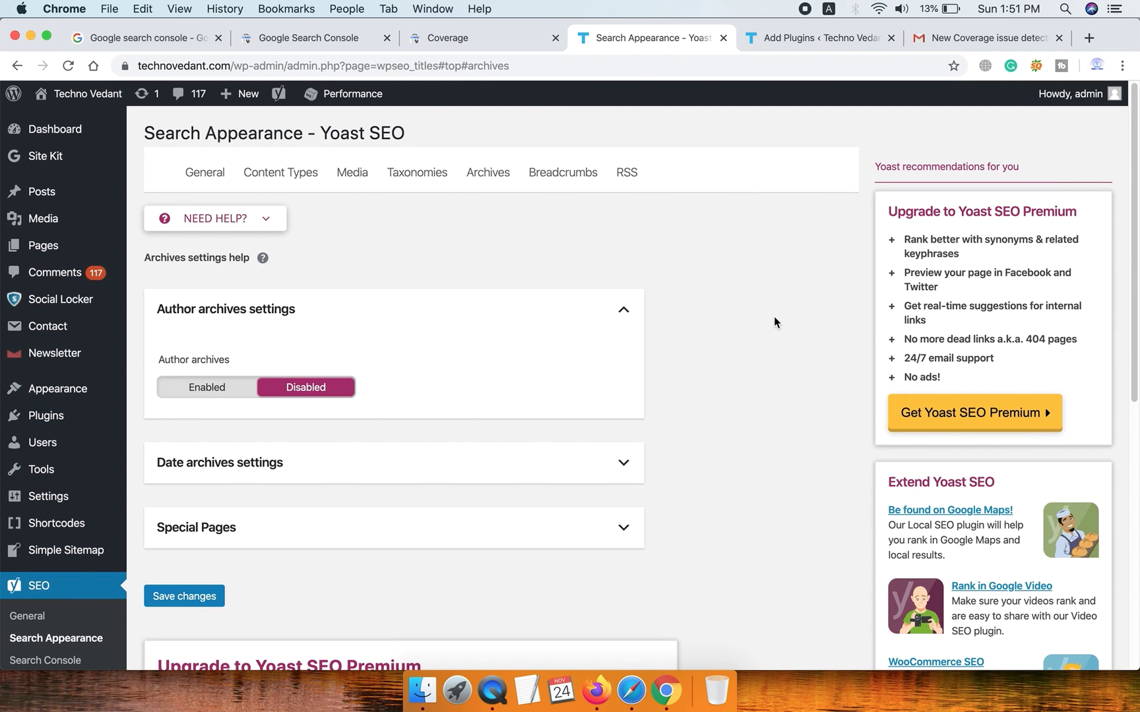
- Minimize Chrome to reach Safari and look over the YouTube results for "blogger seo settings techno vedant"
left_click(31, 36)
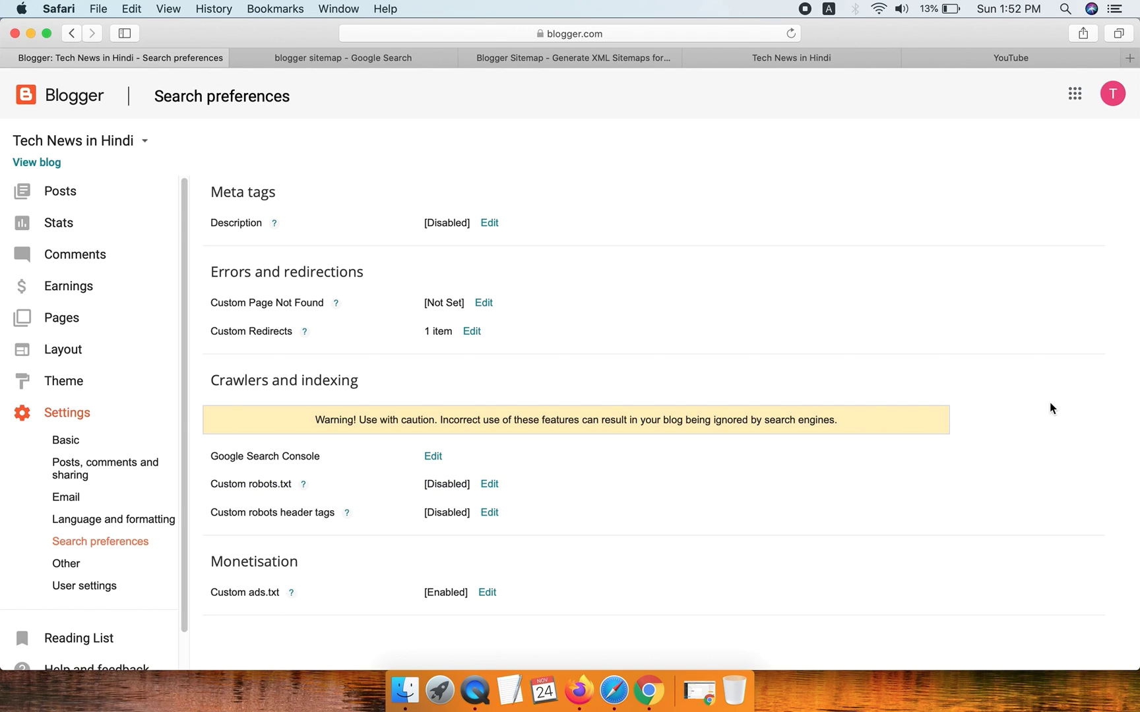
left_click(984, 58)
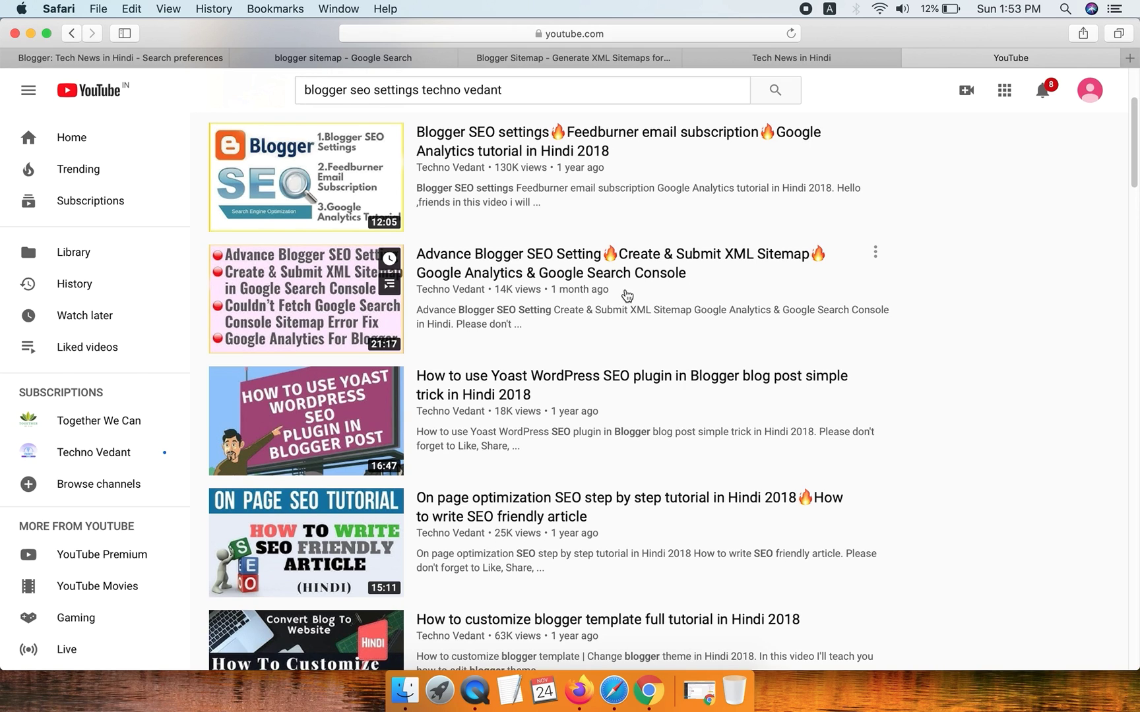
- Enable custom robots header tags in Blogger's Search preferences and set the Homepage to all and noodp
left_click(161, 59)
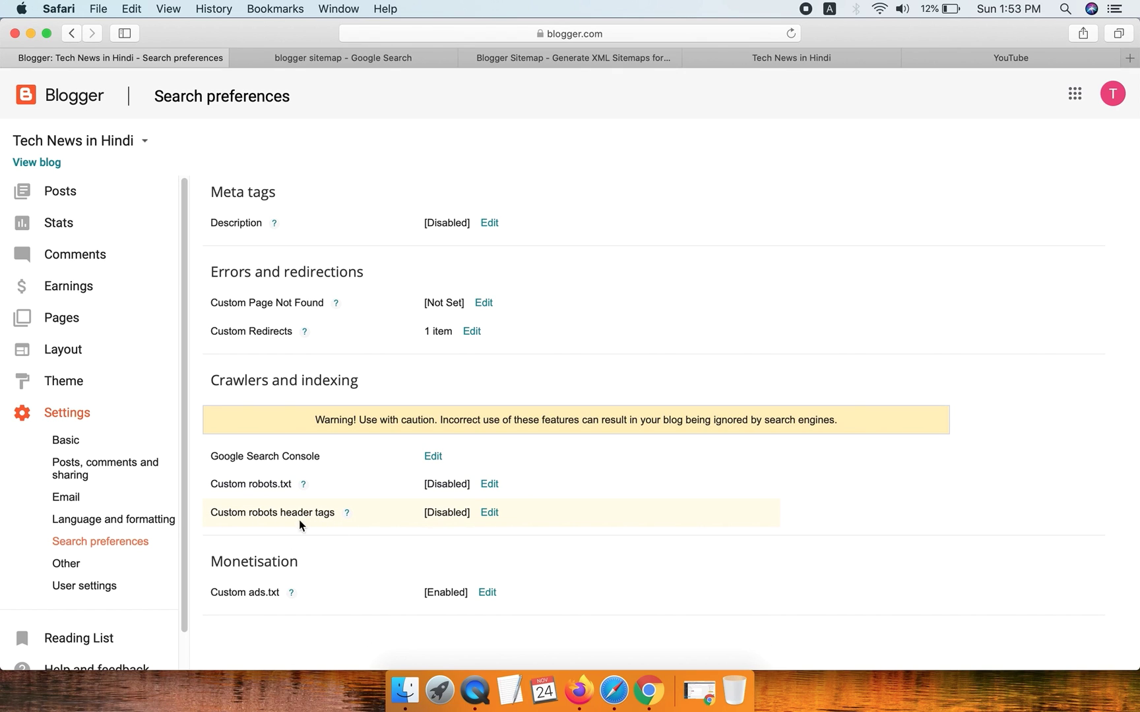
left_click(491, 518)
left_click(609, 513)
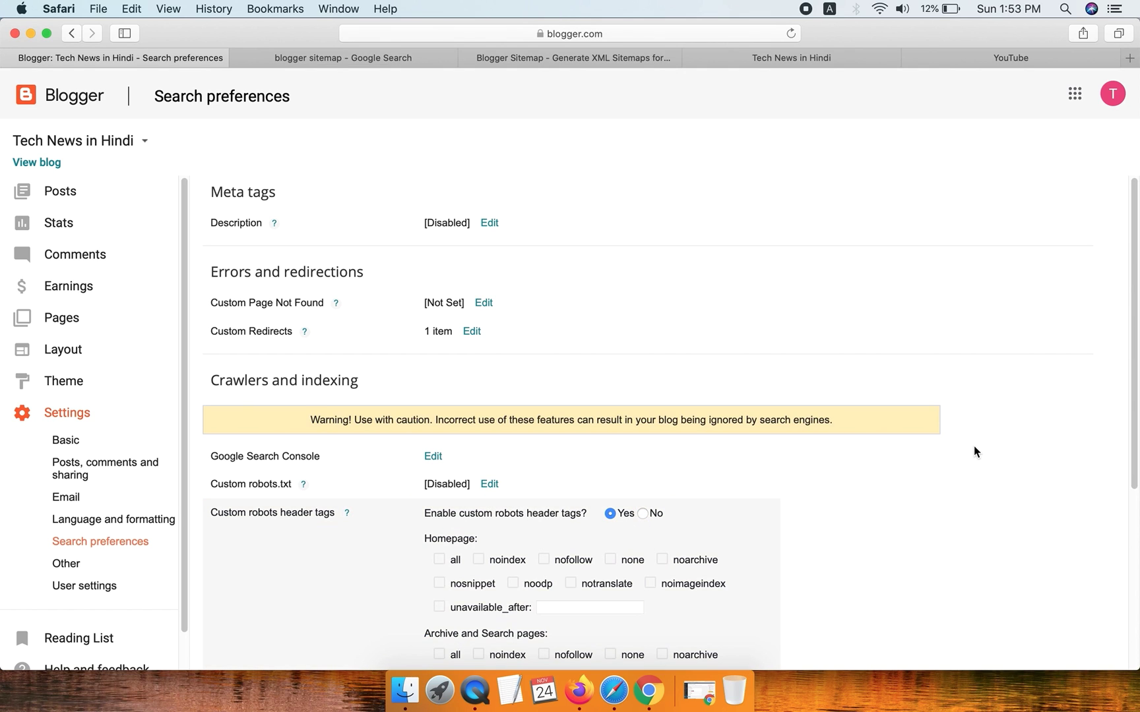
scroll(970, 450, "down", 2)
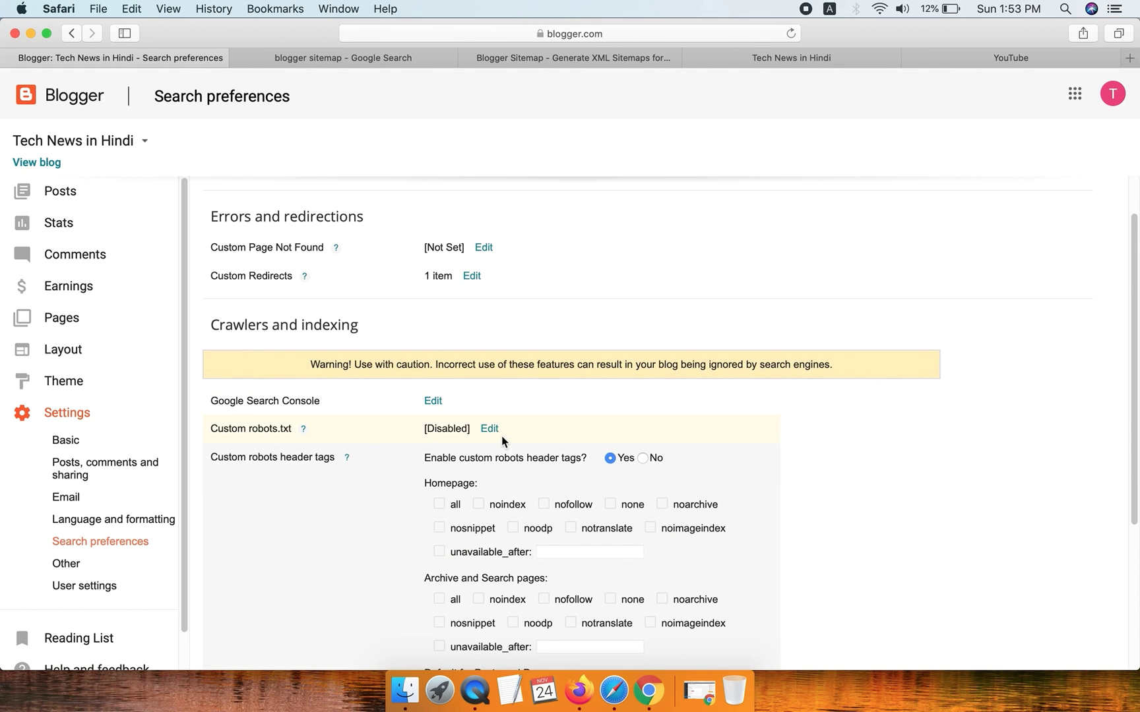
left_click(439, 504)
scroll(818, 481, "down", 5)
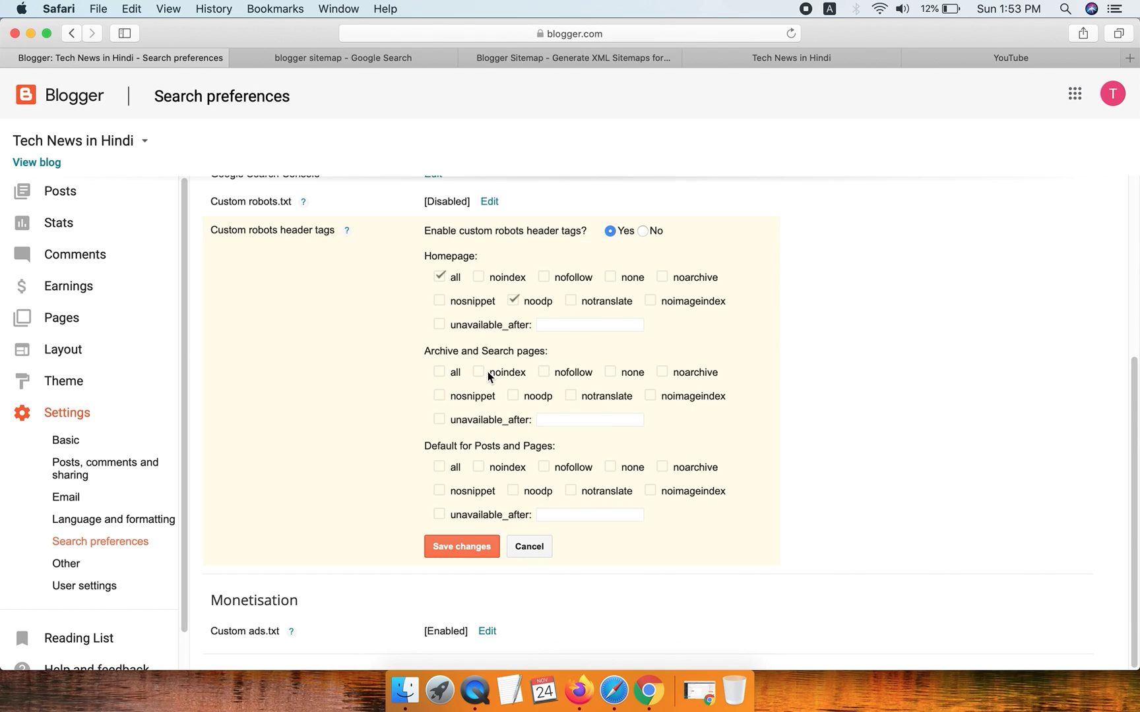
- Set Archive and Search pages to noindex and noodp, Posts and Pages to all and noodp, and save the header tags
left_click(480, 372)
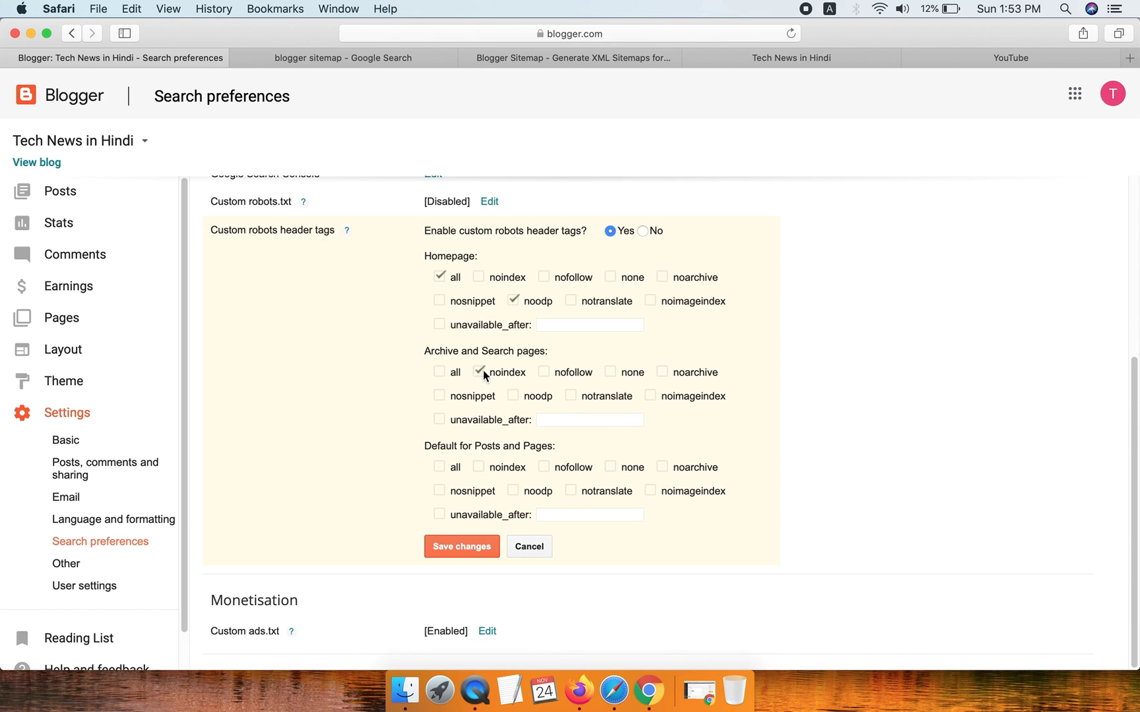
left_click(514, 395)
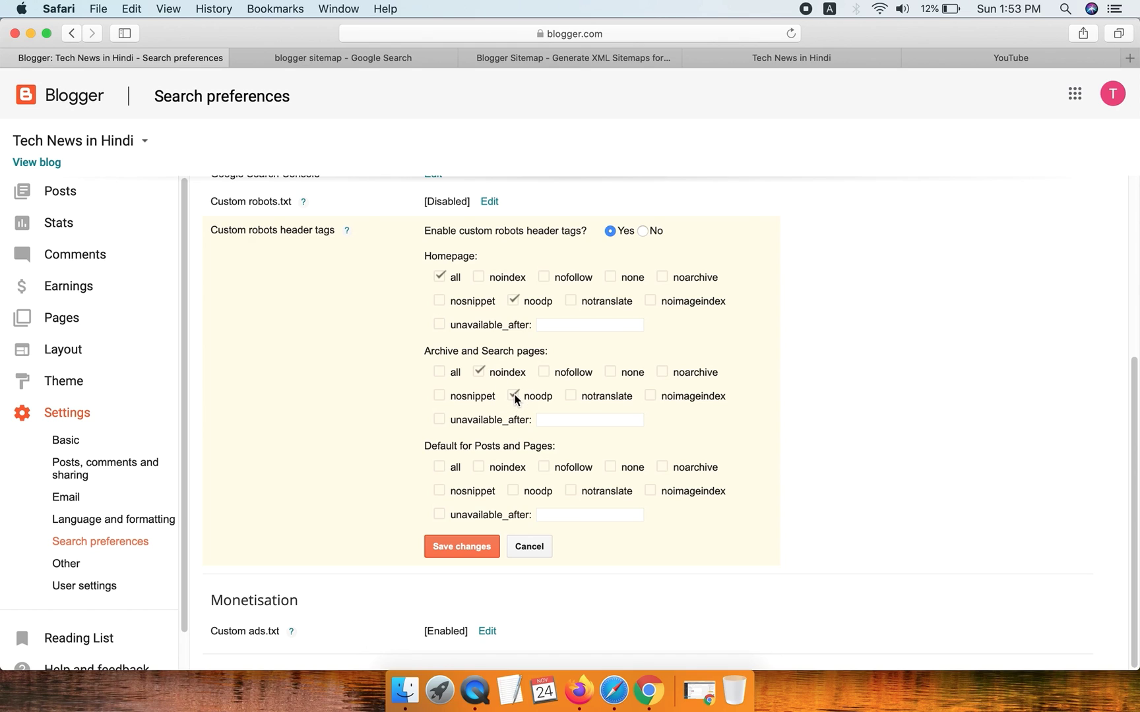
left_click(440, 467)
left_click(514, 491)
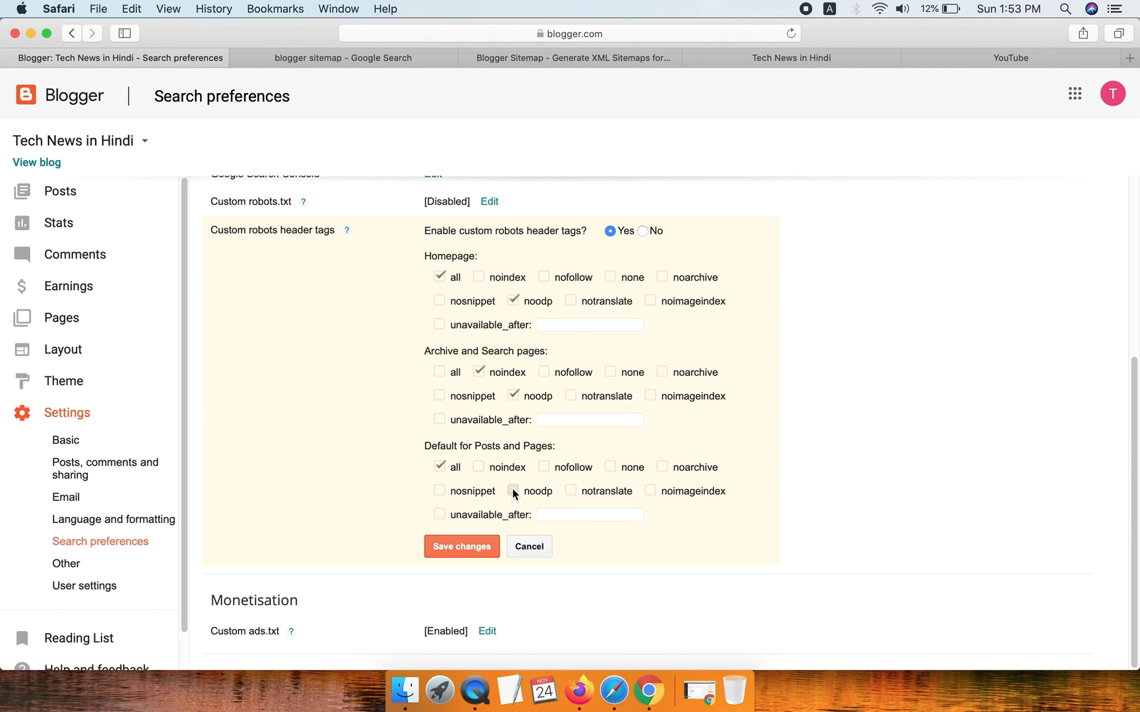
left_click(462, 547)
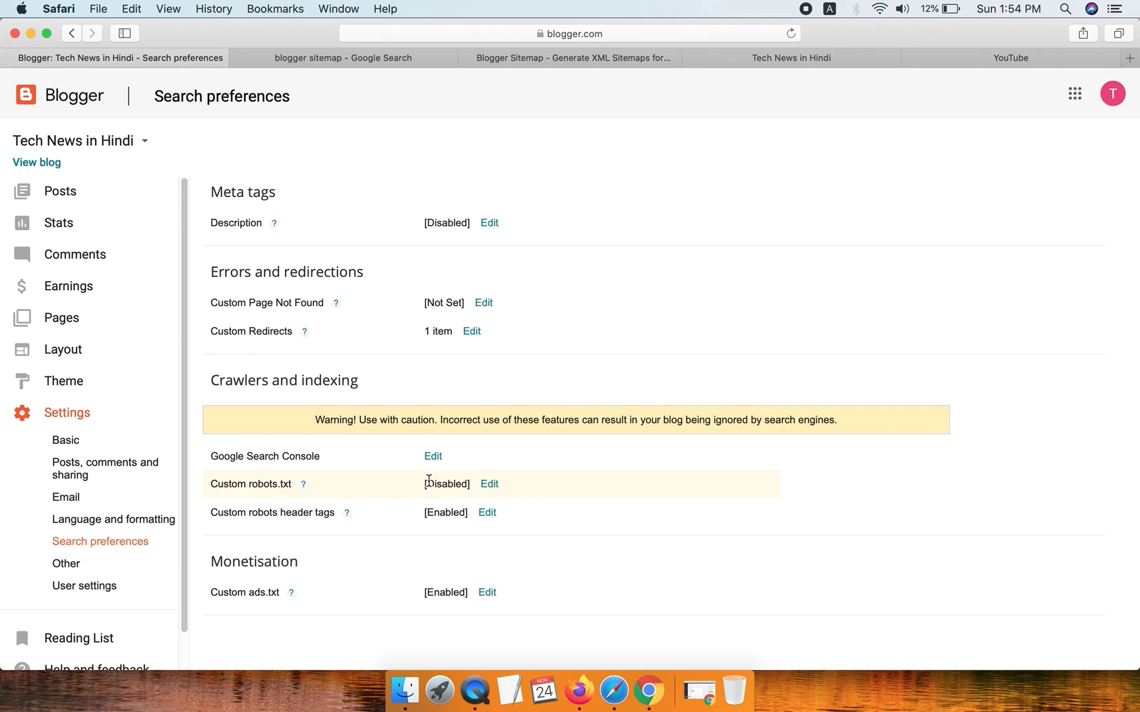
- Enable custom robots.txt content in the Crawlers and indexing settings and place the cursor in its empty text box
left_click(489, 485)
left_click(602, 486)
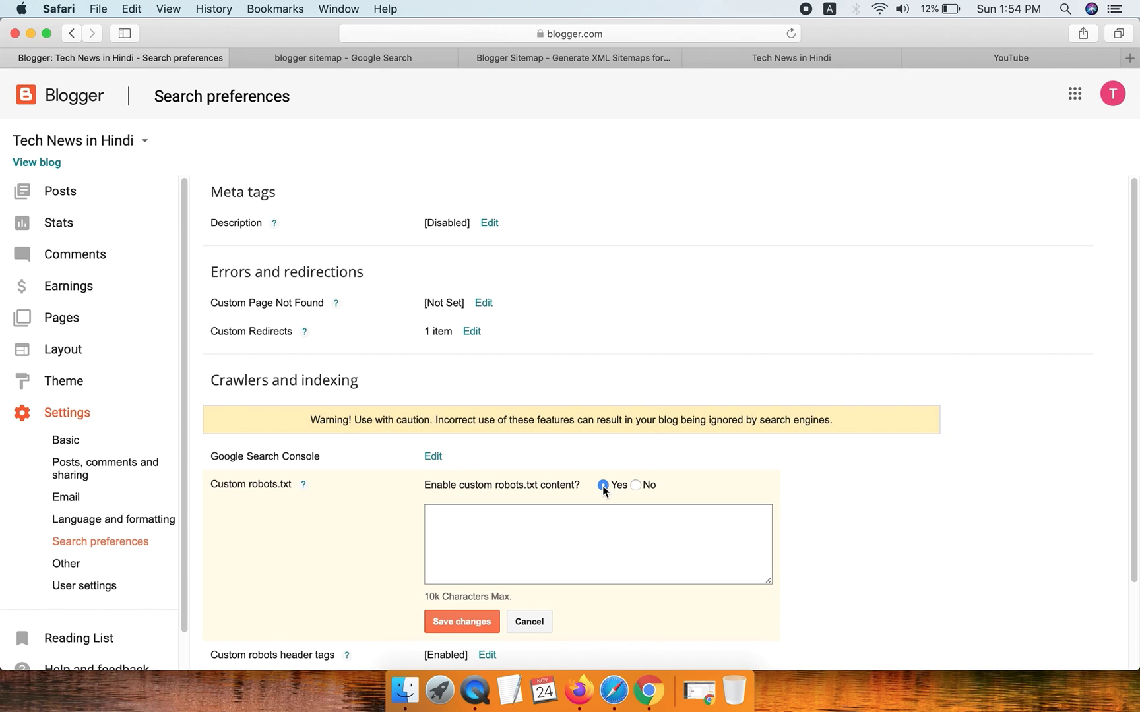
scroll(725, 518, "down", 1)
left_click(593, 525)
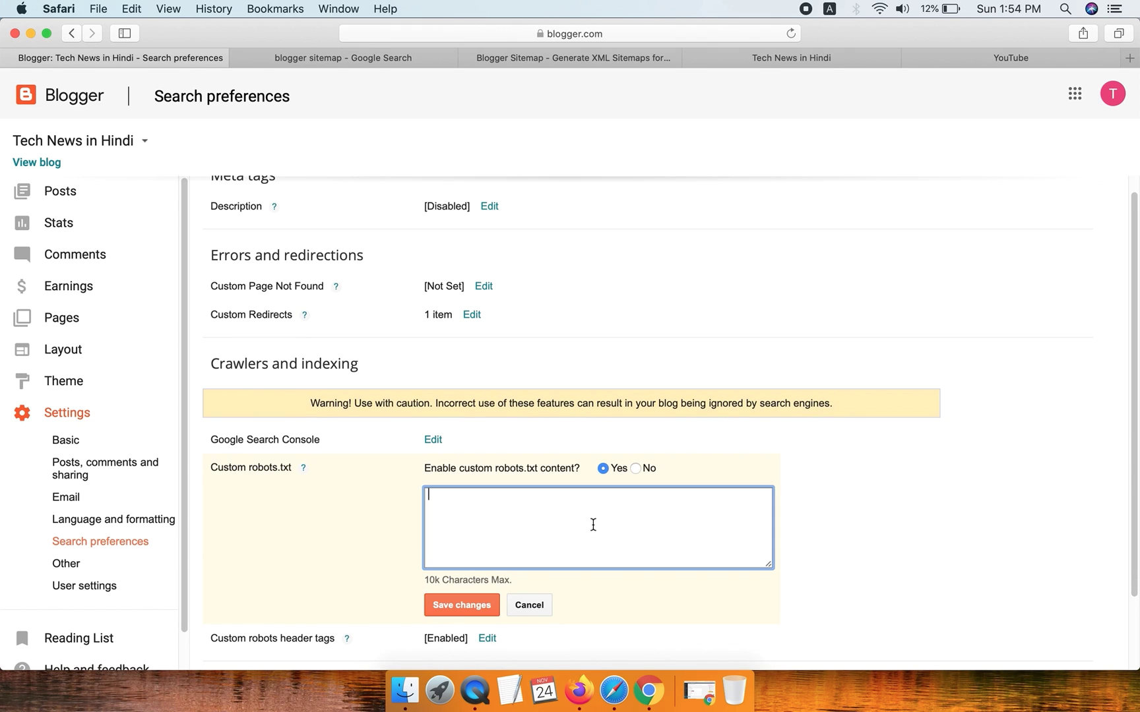
left_click(291, 61)
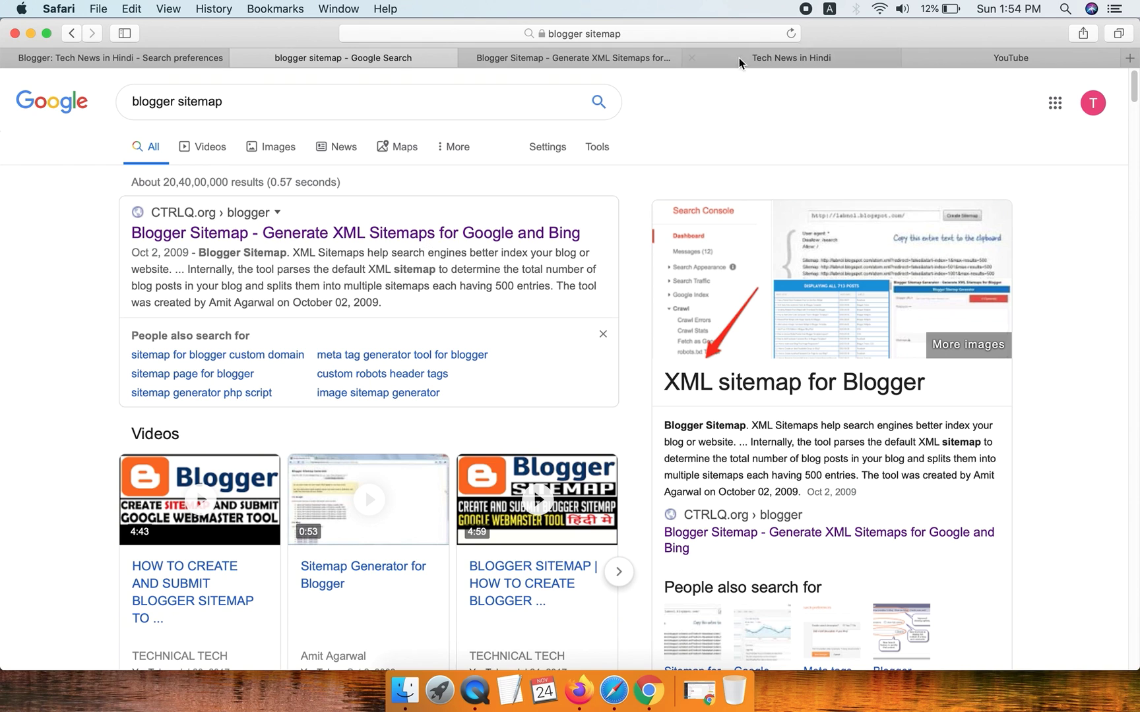
left_click(572, 59)
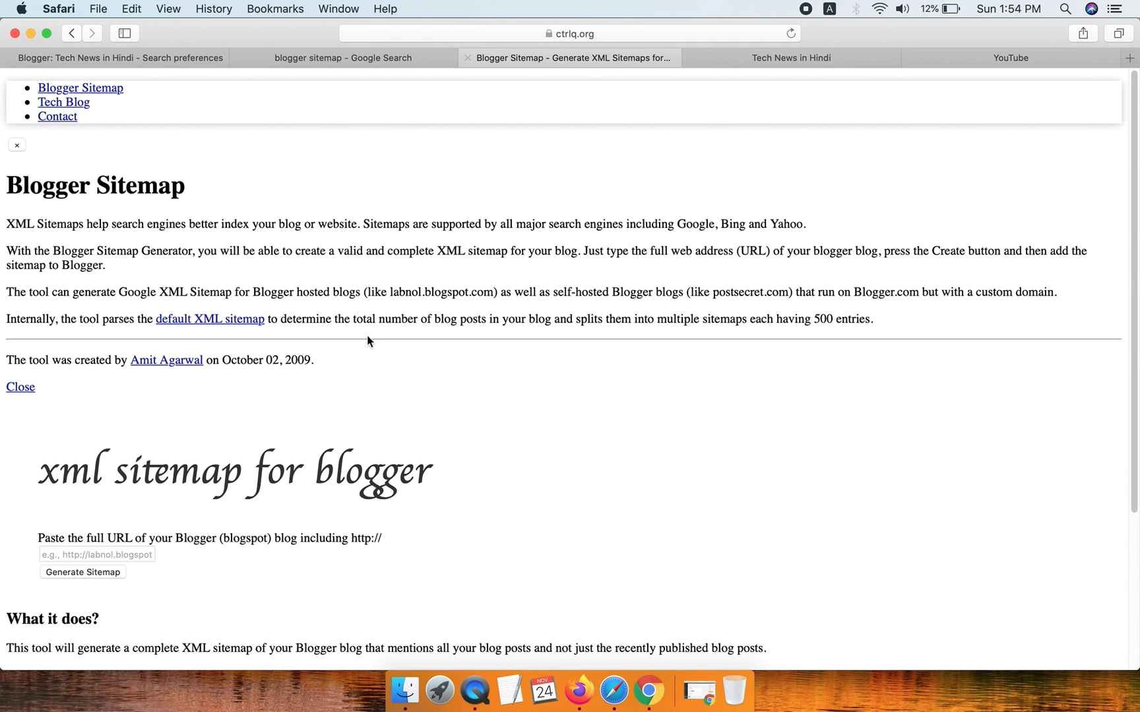
left_click(786, 56)
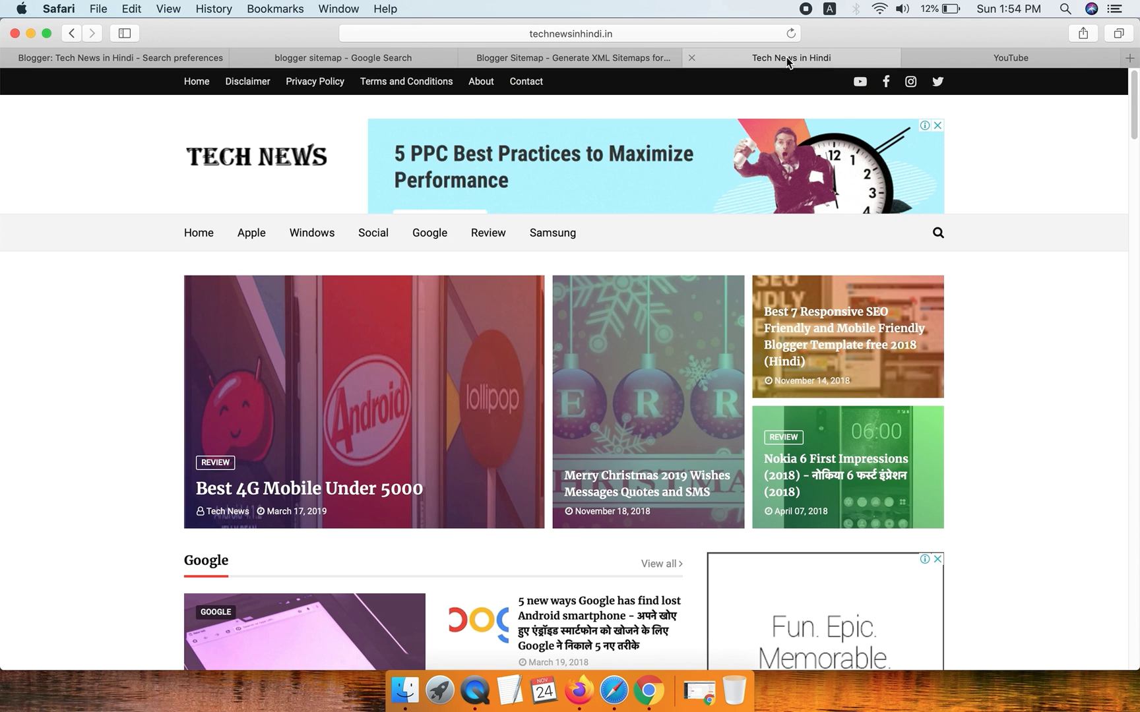
left_click(564, 31)
key("super+c")
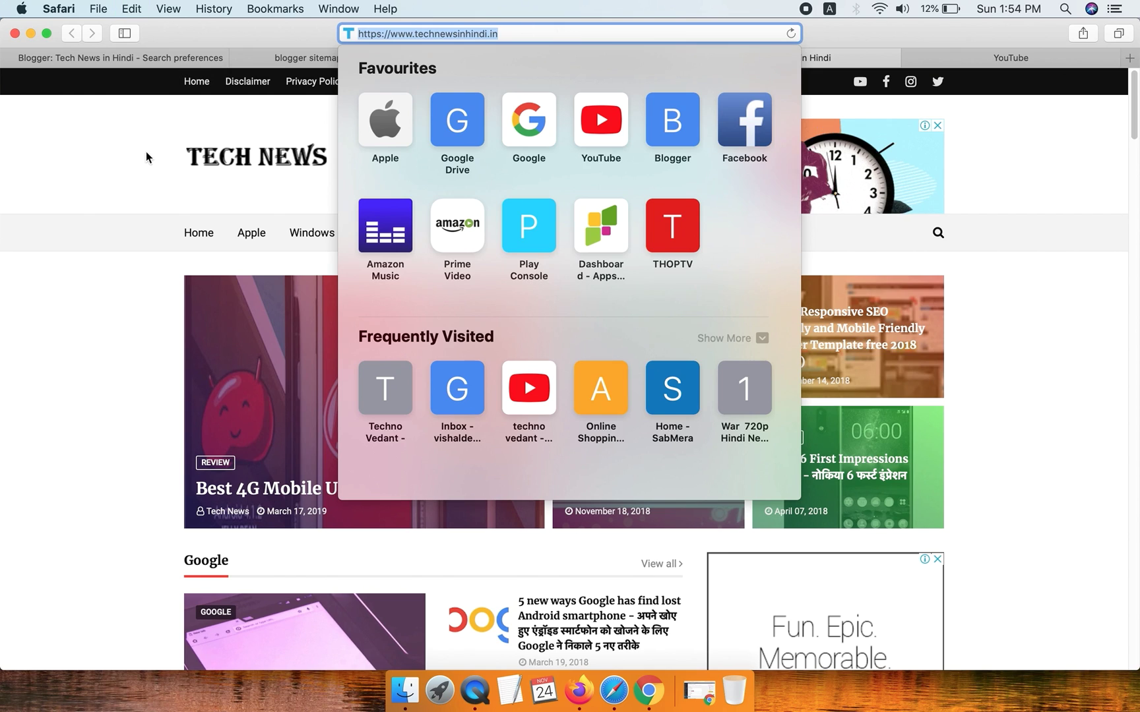
key("Return")
left_click(520, 58)
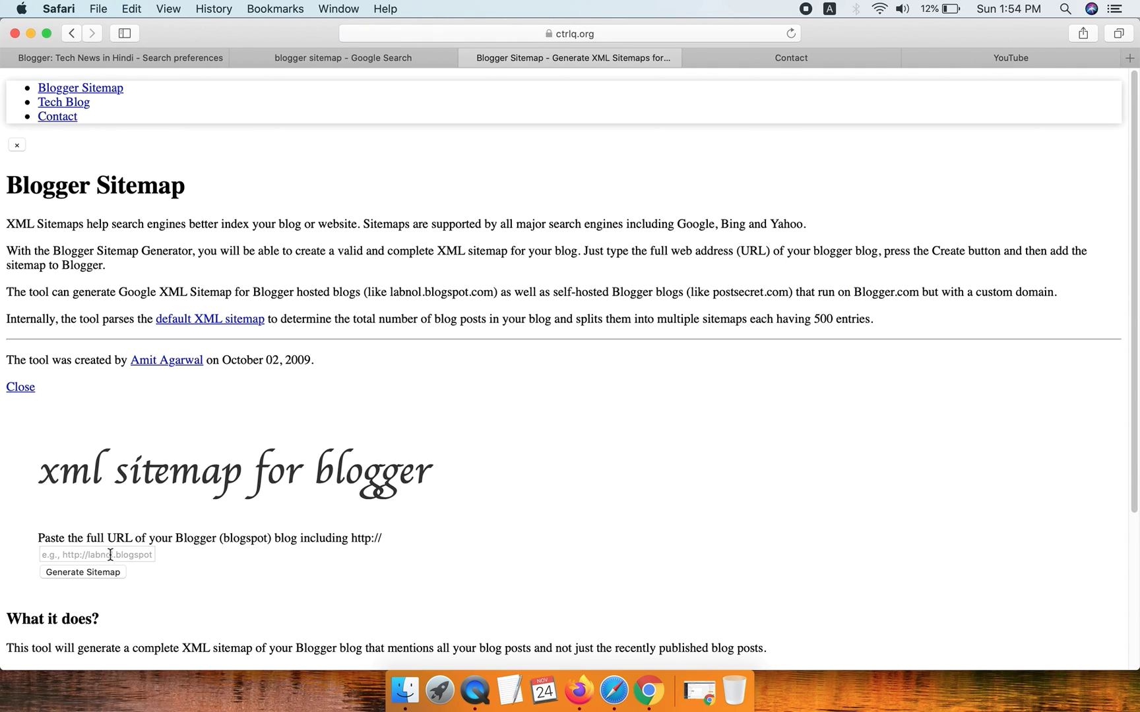
left_click(112, 554)
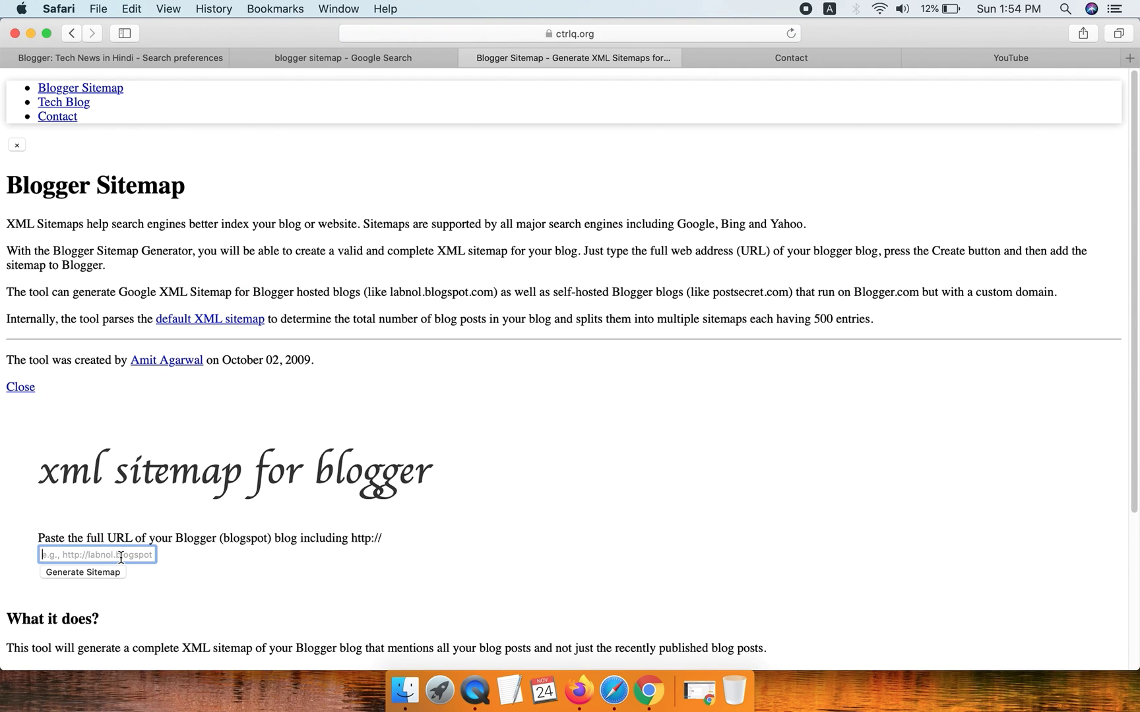
key("super+v")
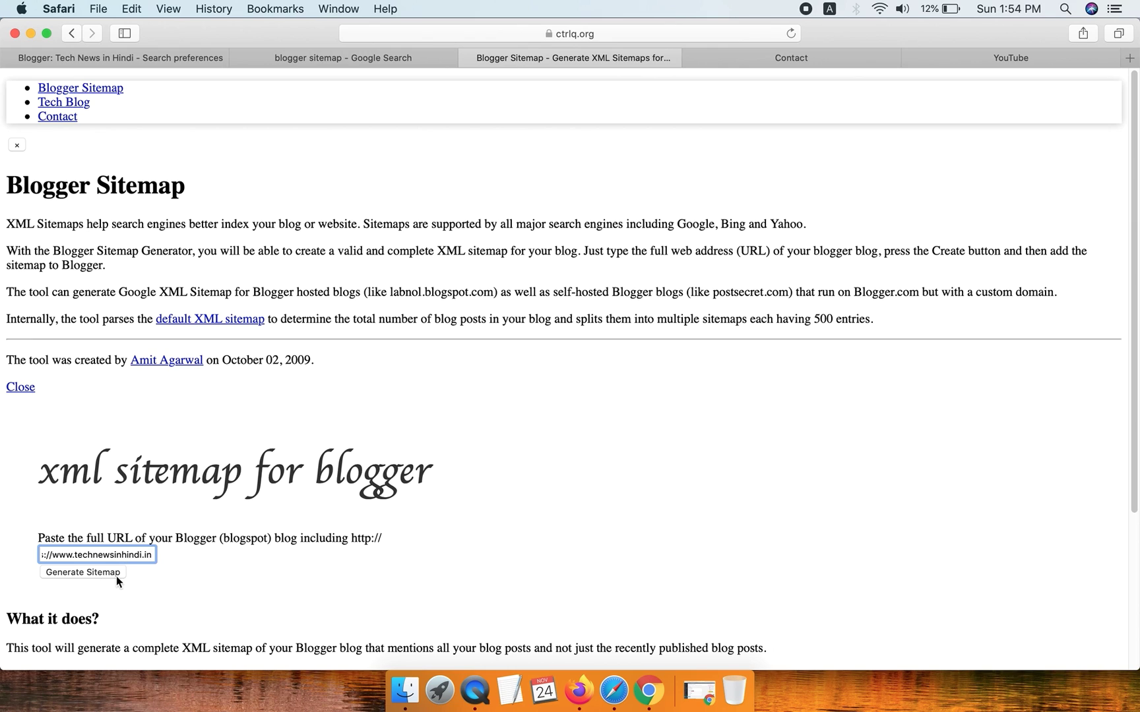
left_click(88, 574)
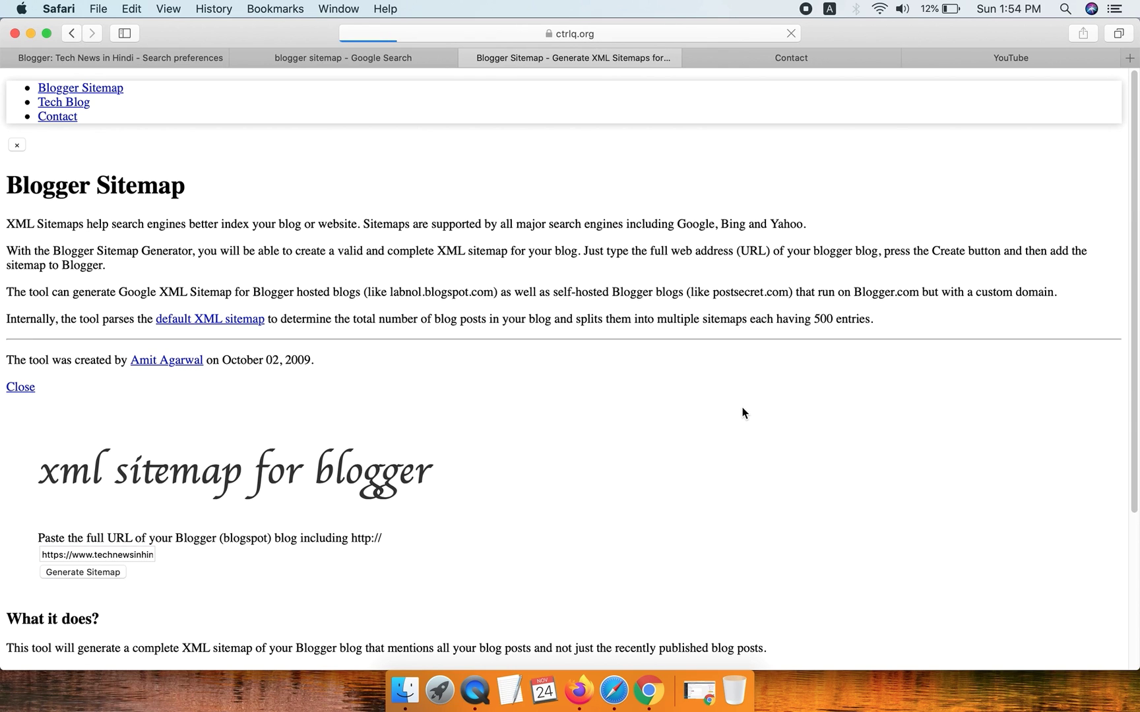
- Copy the whole generated sitemap text and paste it into Blogger's custom robots.txt content
left_click_drag(590, 513, 13, 459)
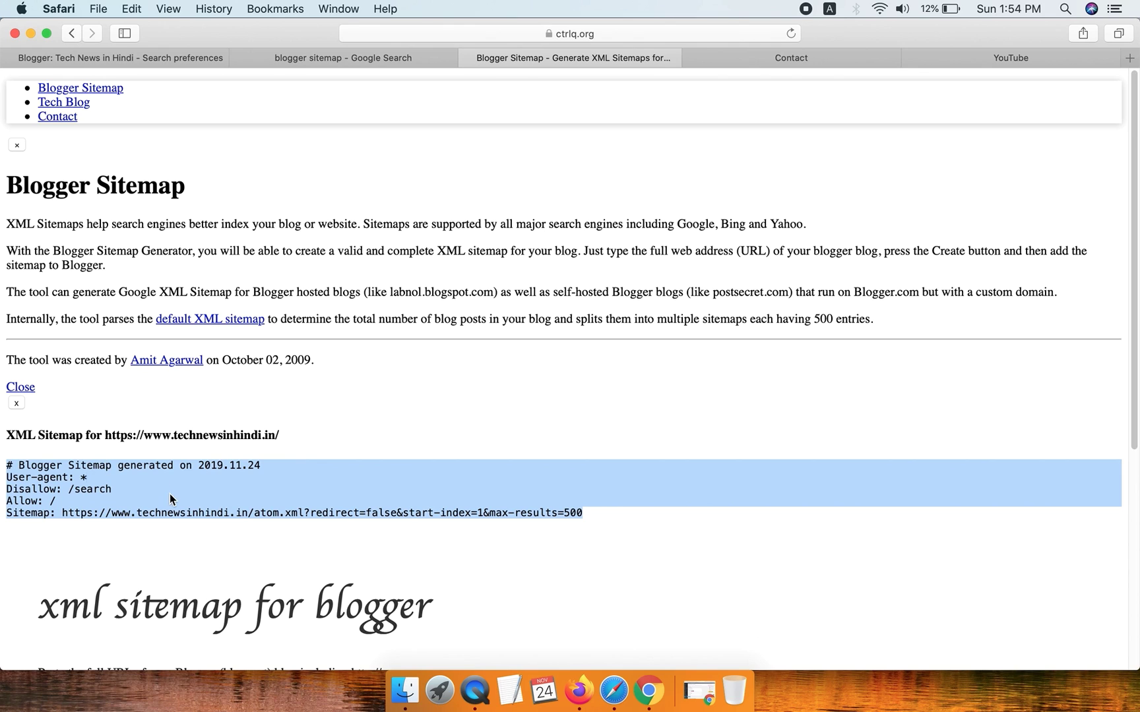
key("super+c")
left_click(344, 60)
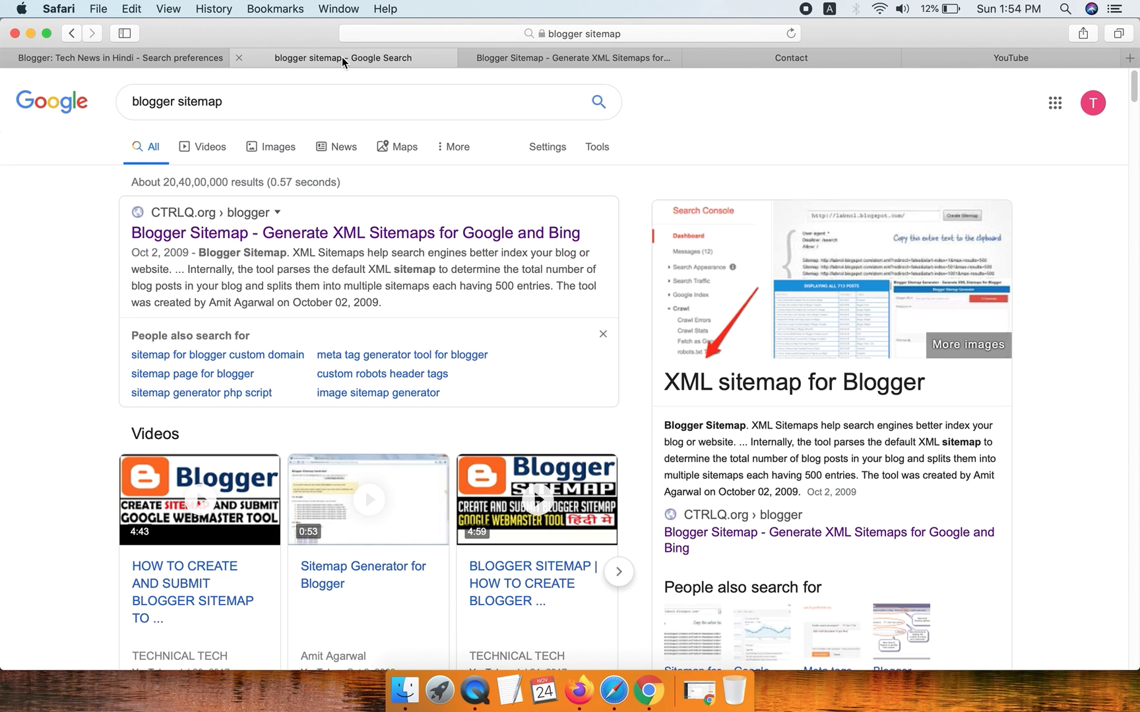
left_click(170, 59)
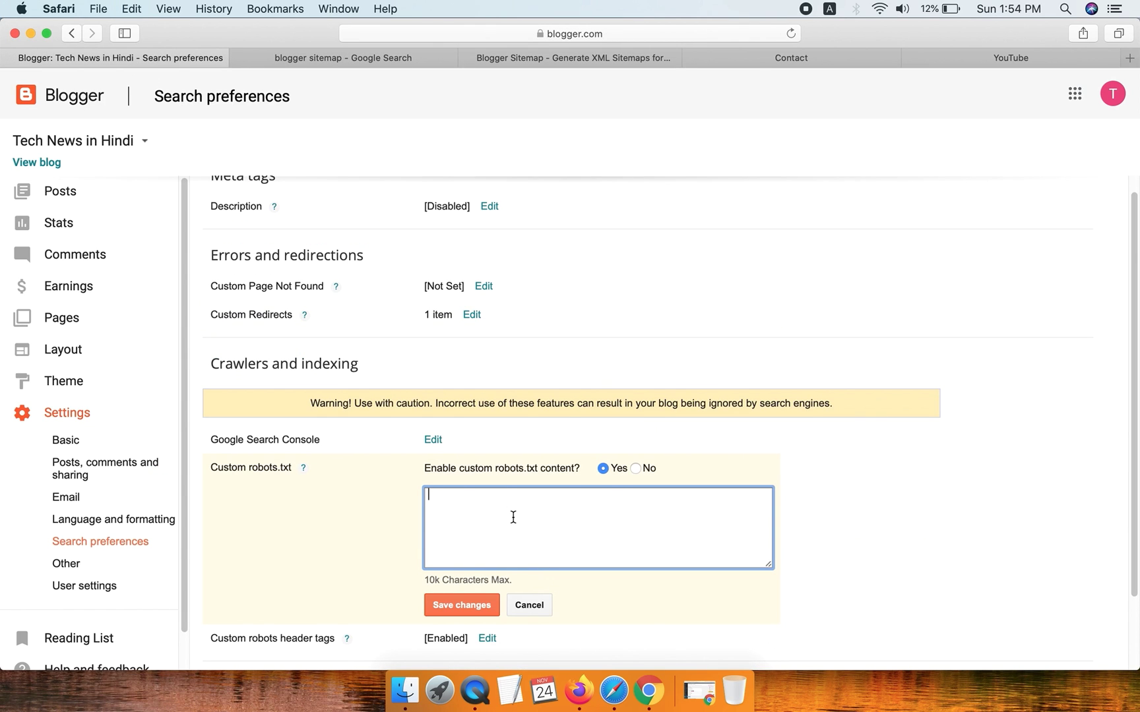
key("super+v")
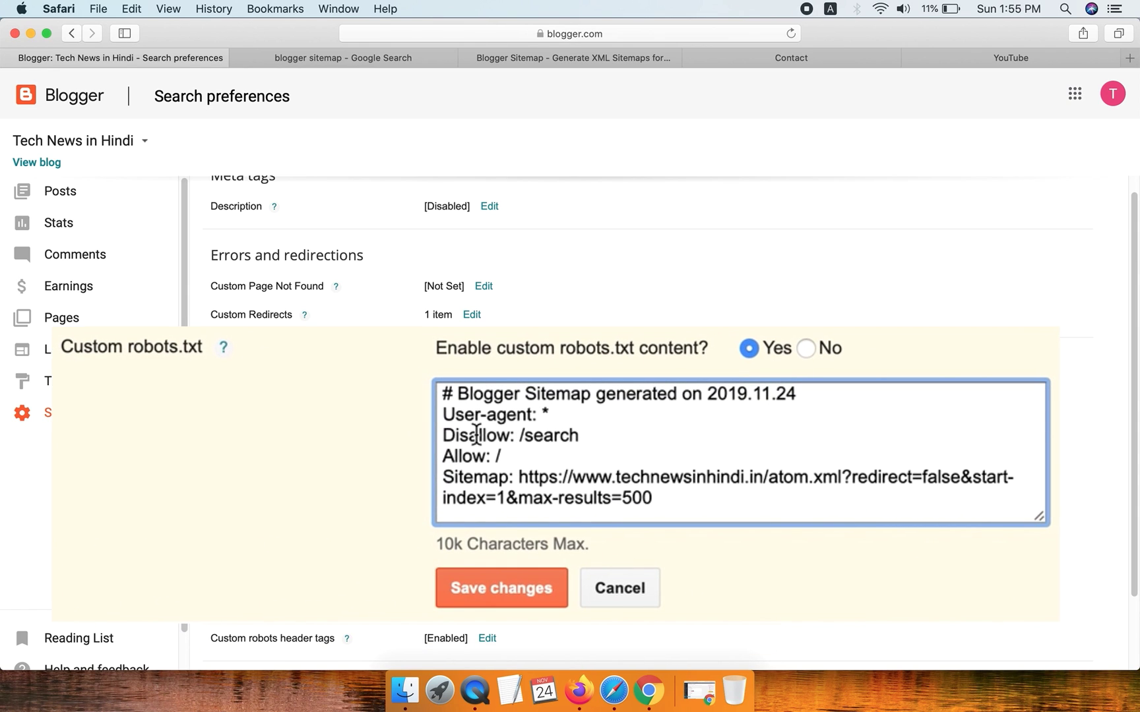
- Add the lines "Disallow: /category/" and "Disallow: /tag/" below "Disallow: /search" and save the custom robots.txt
left_click(607, 439)
key("Return")
key("super+v")
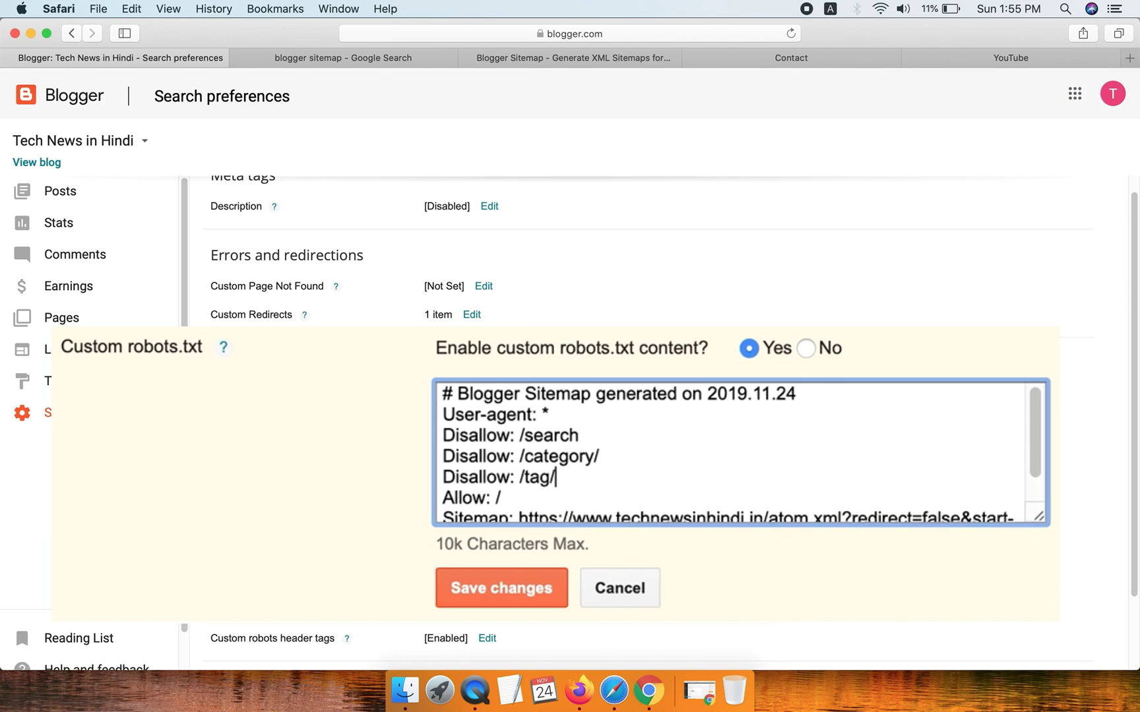
left_click_drag(557, 479, 441, 456)
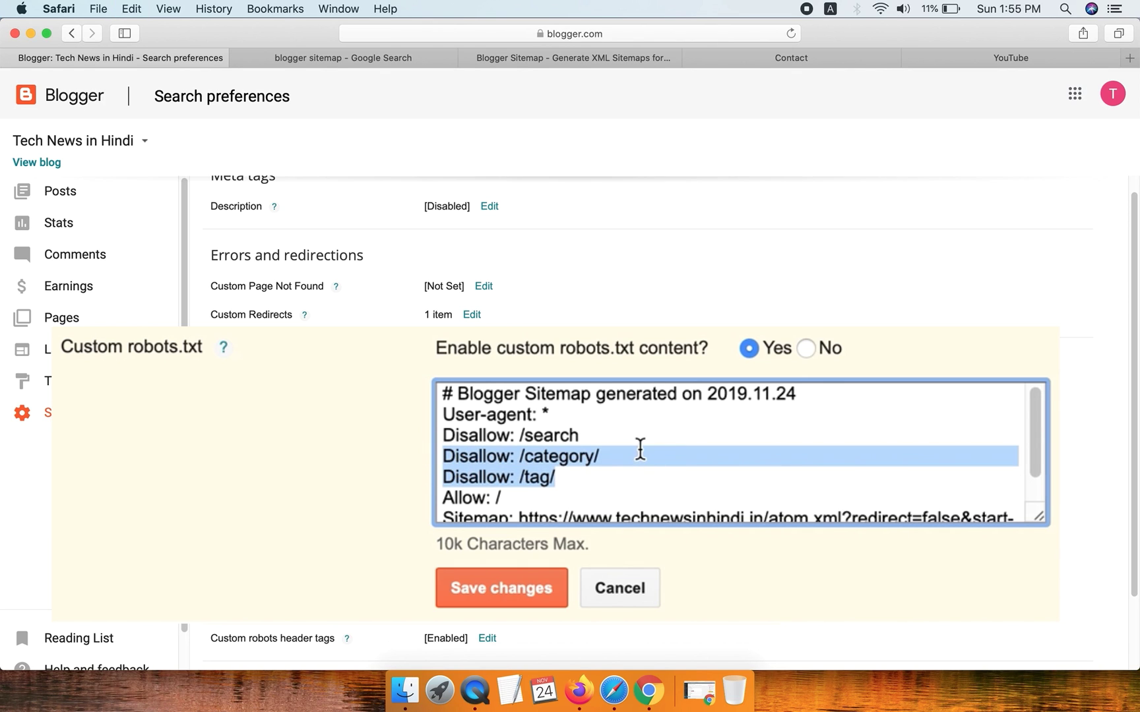
left_click(466, 597)
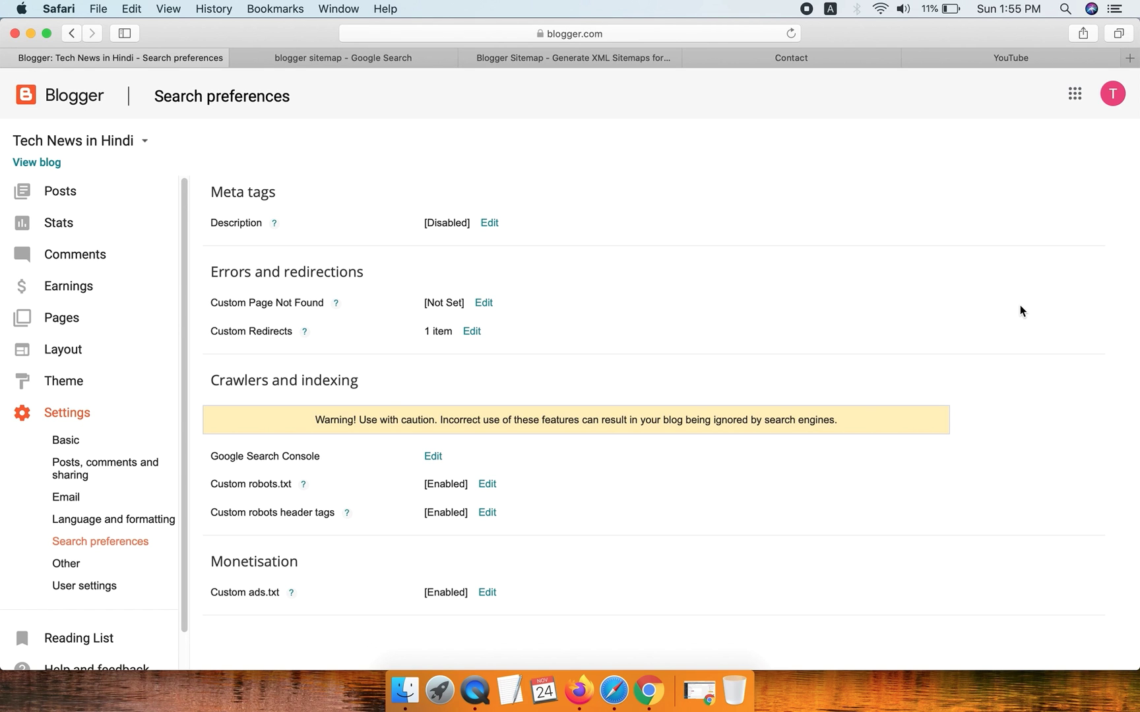
- Switch to Chrome and open the coverage issue for technewsinhindi.in from the Search Console email in Gmail
left_click(648, 690)
left_click(979, 38)
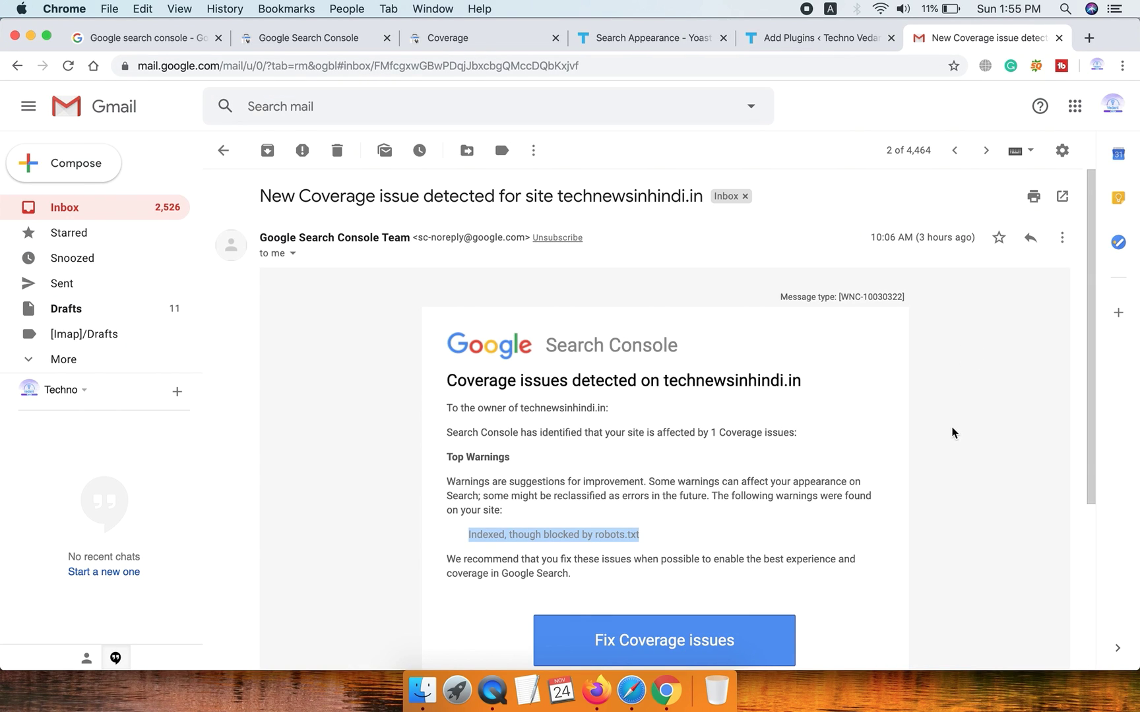
left_click(932, 430)
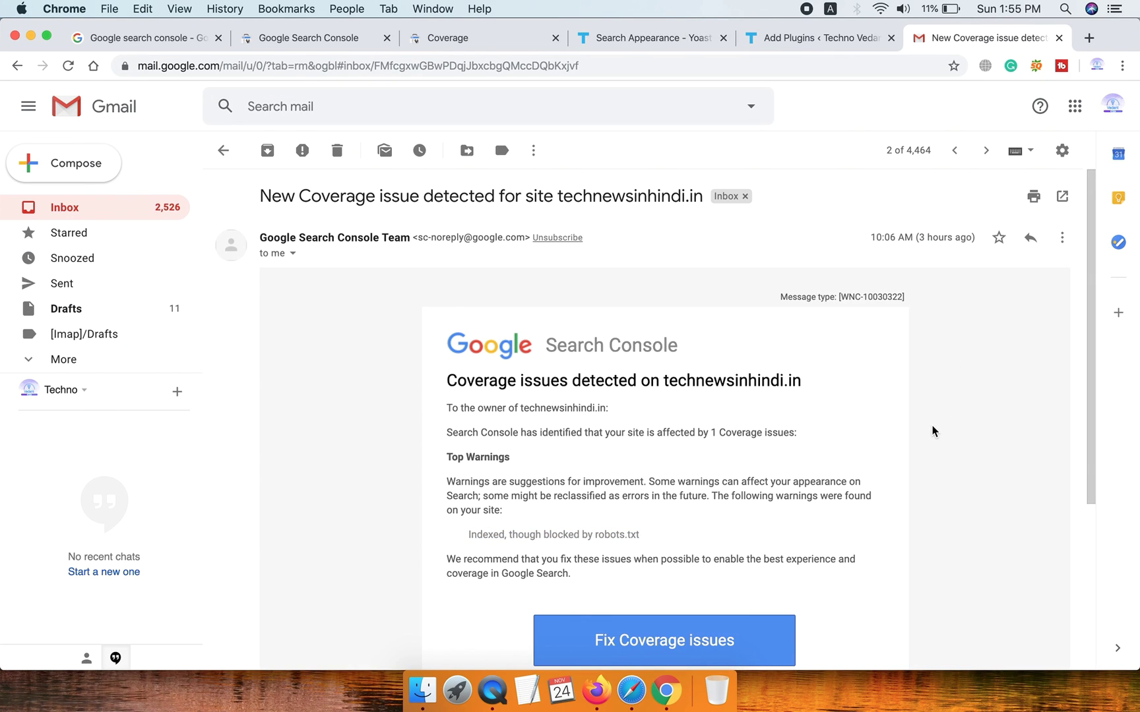
left_click_drag(672, 381, 825, 379)
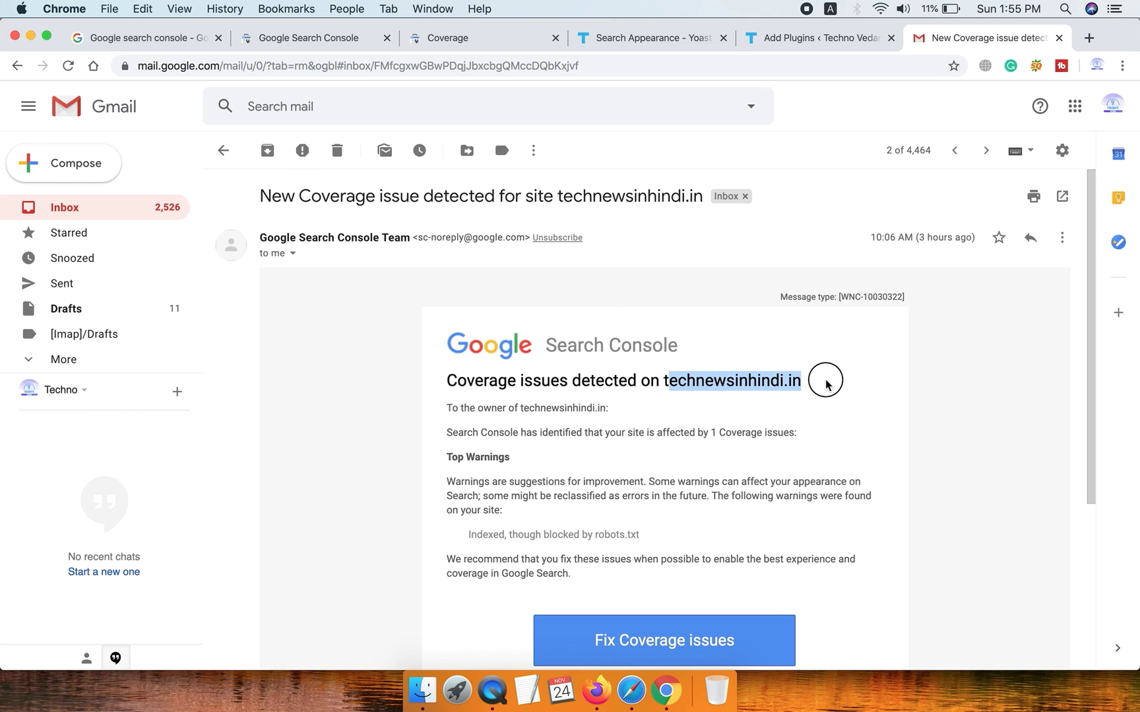
scroll(825, 380, "down", 3)
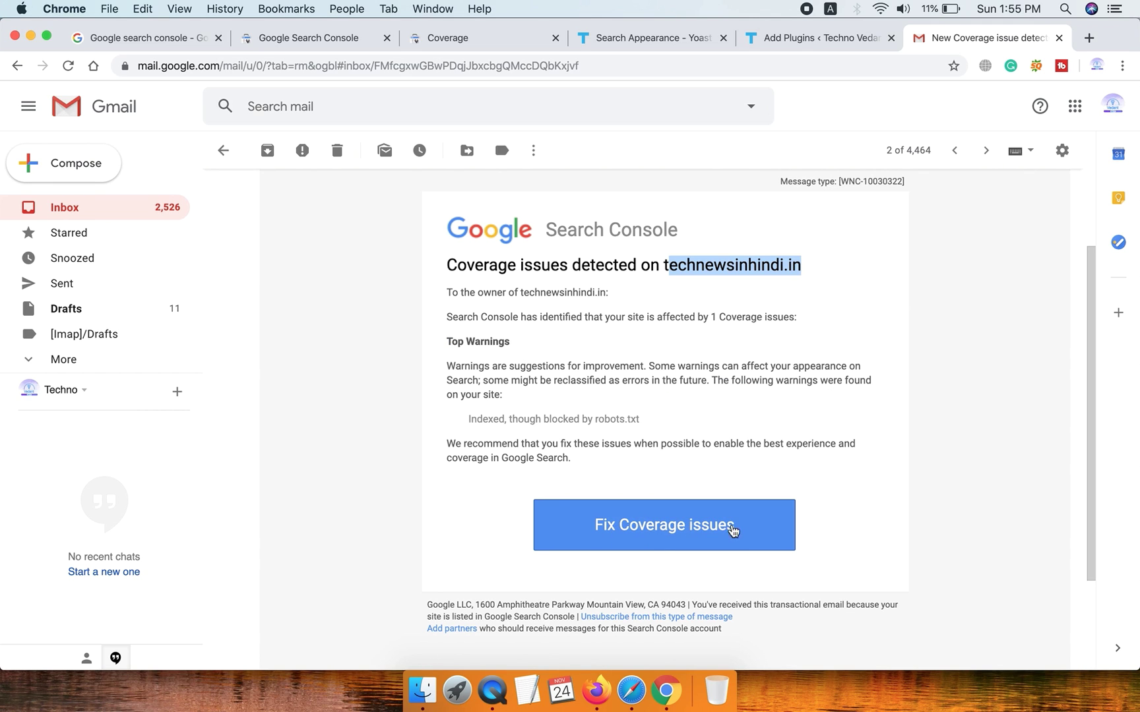
left_click(697, 532)
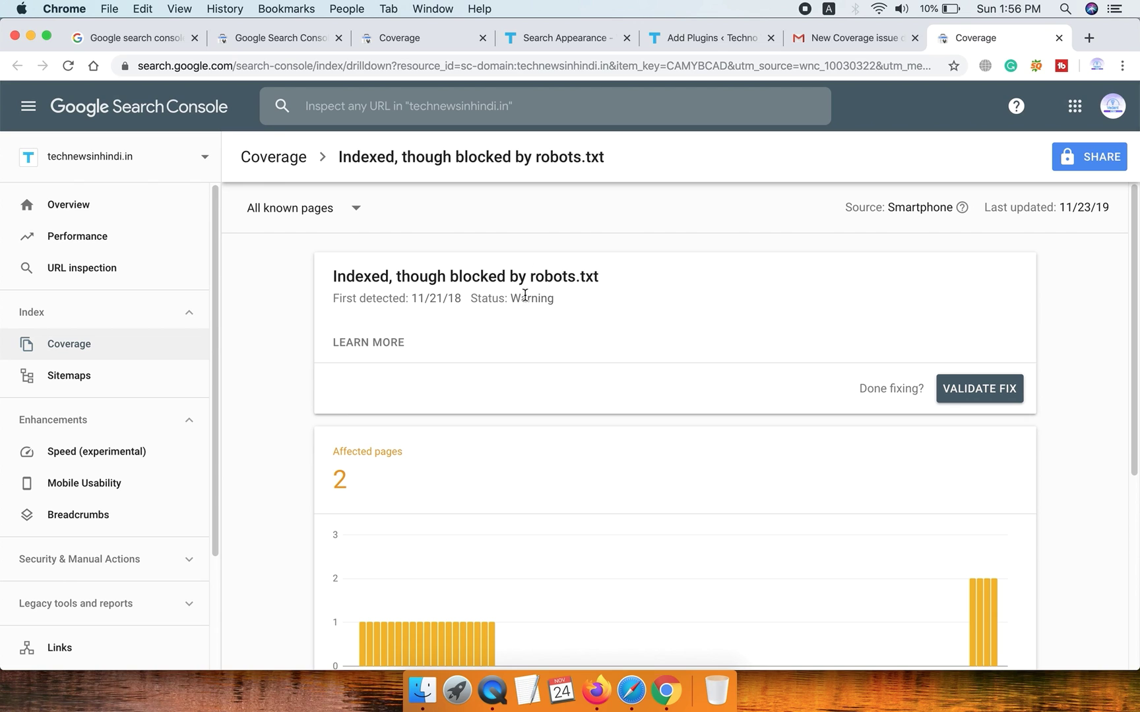
- Start validating the fix for "Indexed, though blocked by robots.txt" and open the validation details
left_click(992, 396)
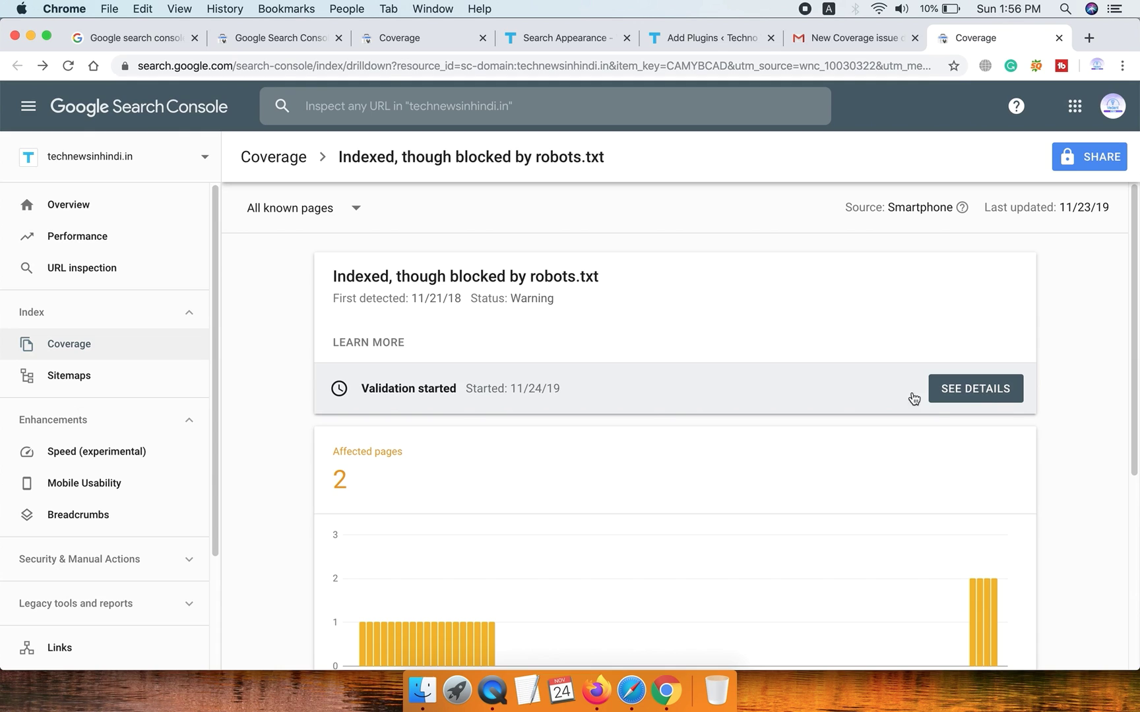
left_click(982, 395)
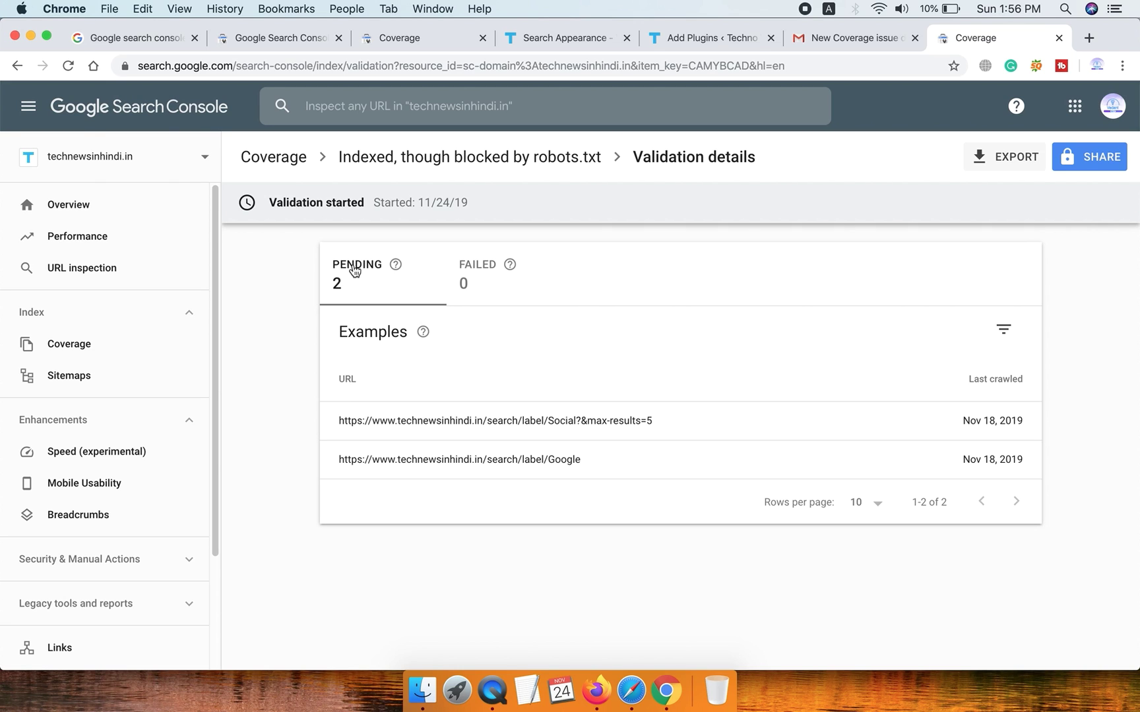
- Return to the Search Console coverage issue email in Gmail and view it from its beginning
left_click(822, 49)
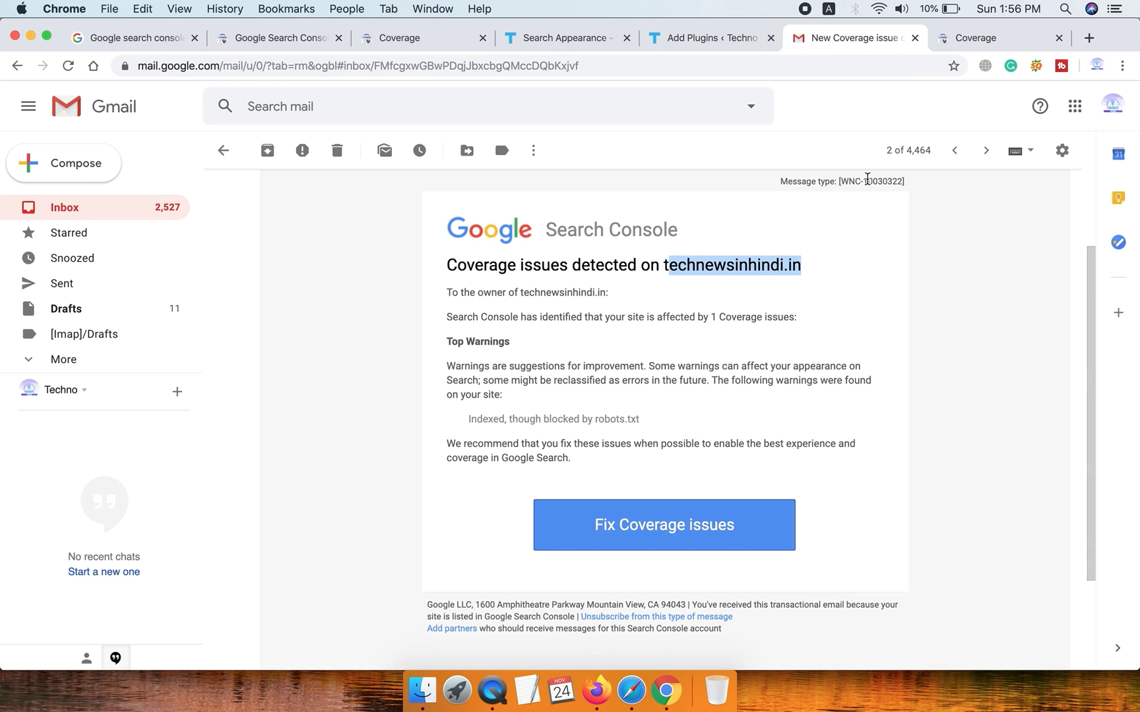
scroll(368, 311, "up", 2)
left_click(367, 384)
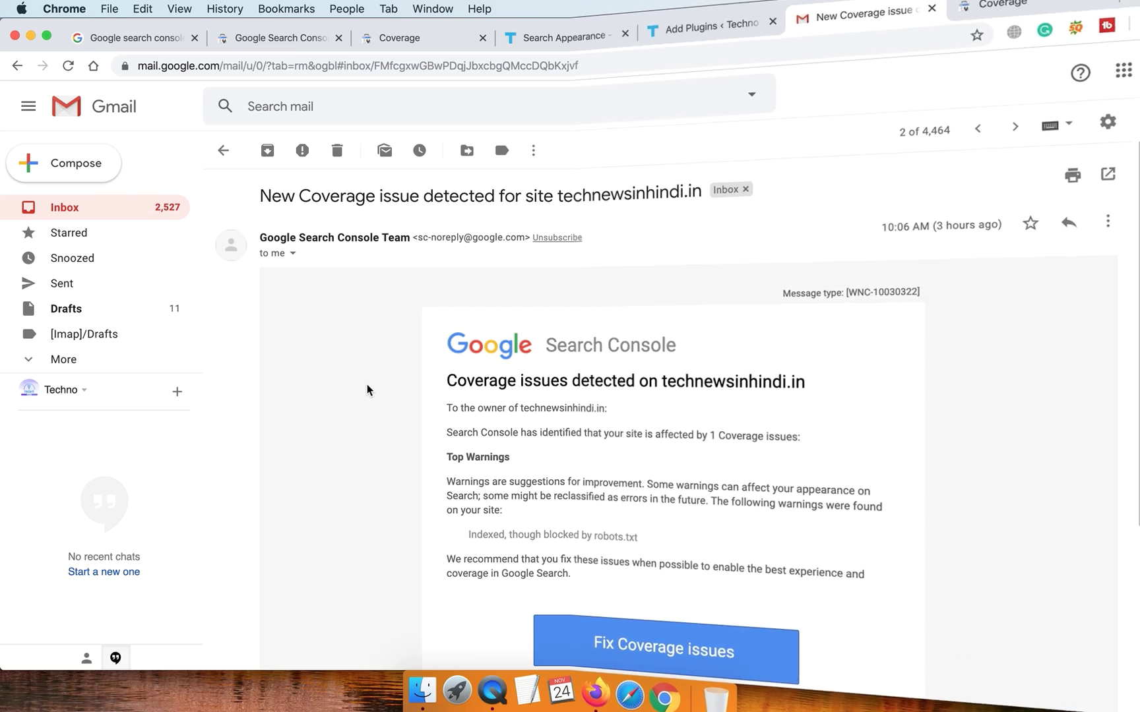